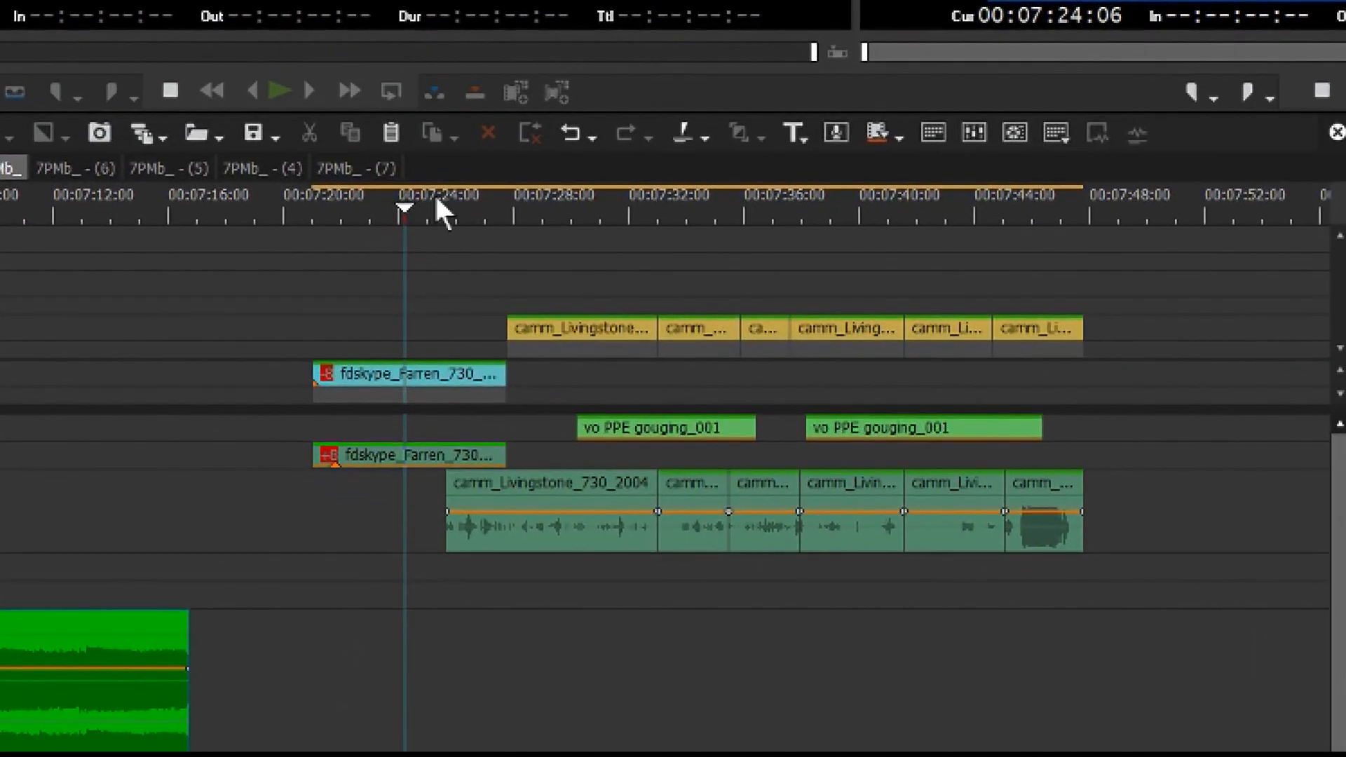
Play the sequence from the start of the fdskype interview clip to review how the SOT audio enters beneath it.
left_click(535, 257)
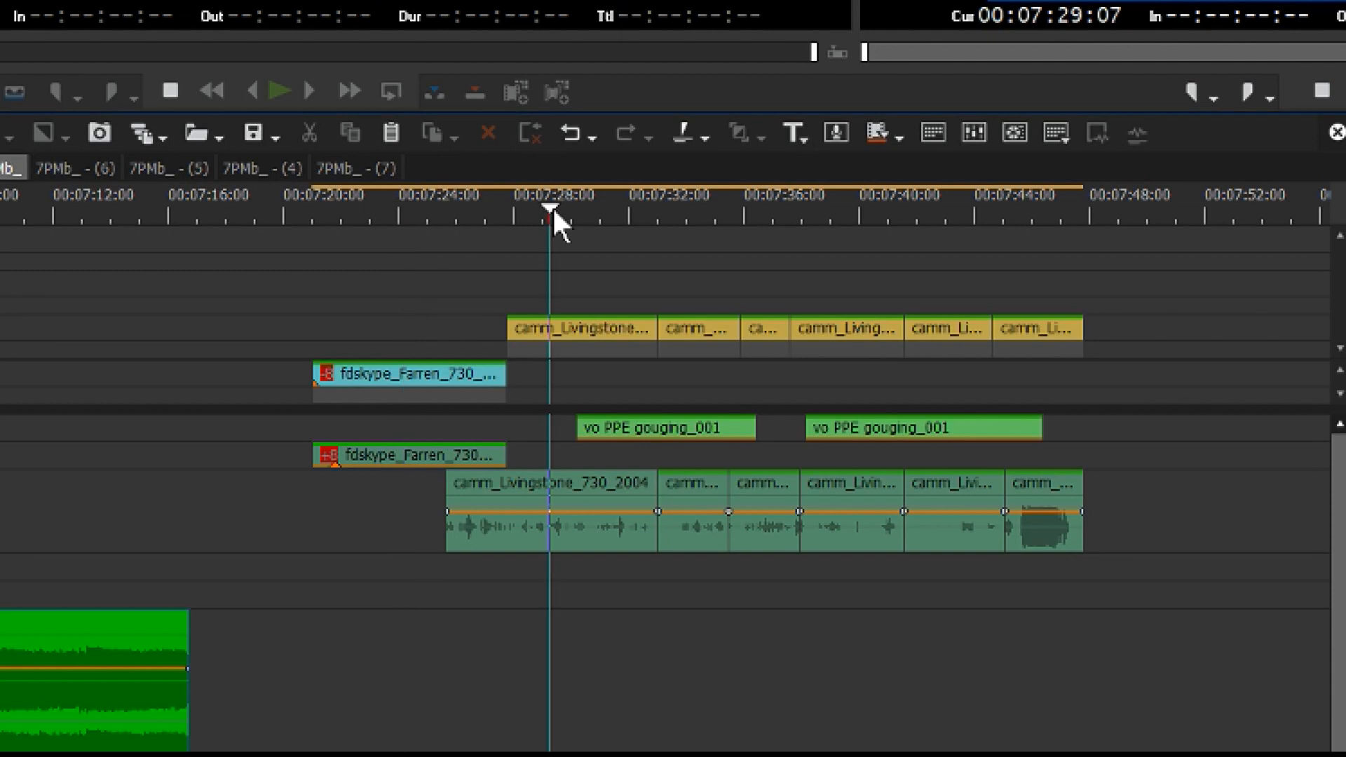
left_click_drag(552, 209, 526, 224)
key("a")
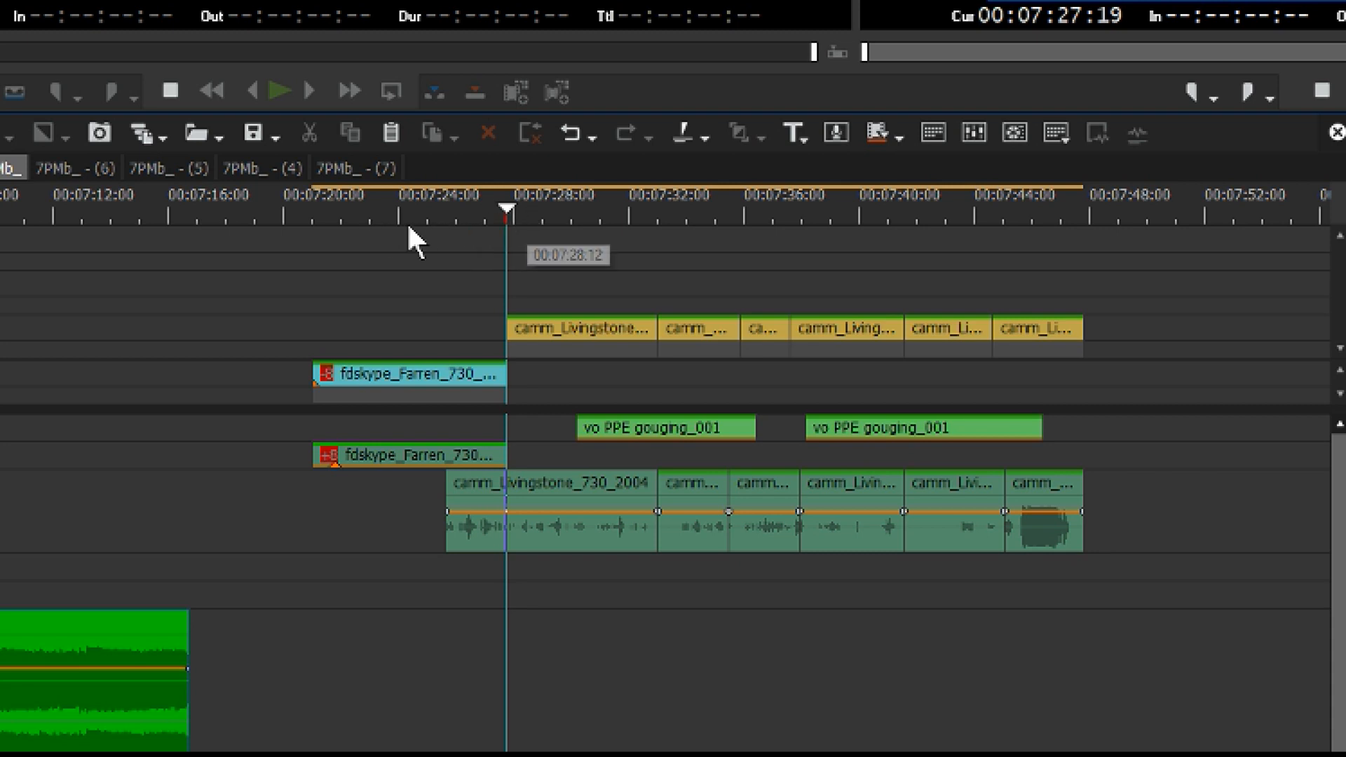
left_click(317, 223)
key("space")
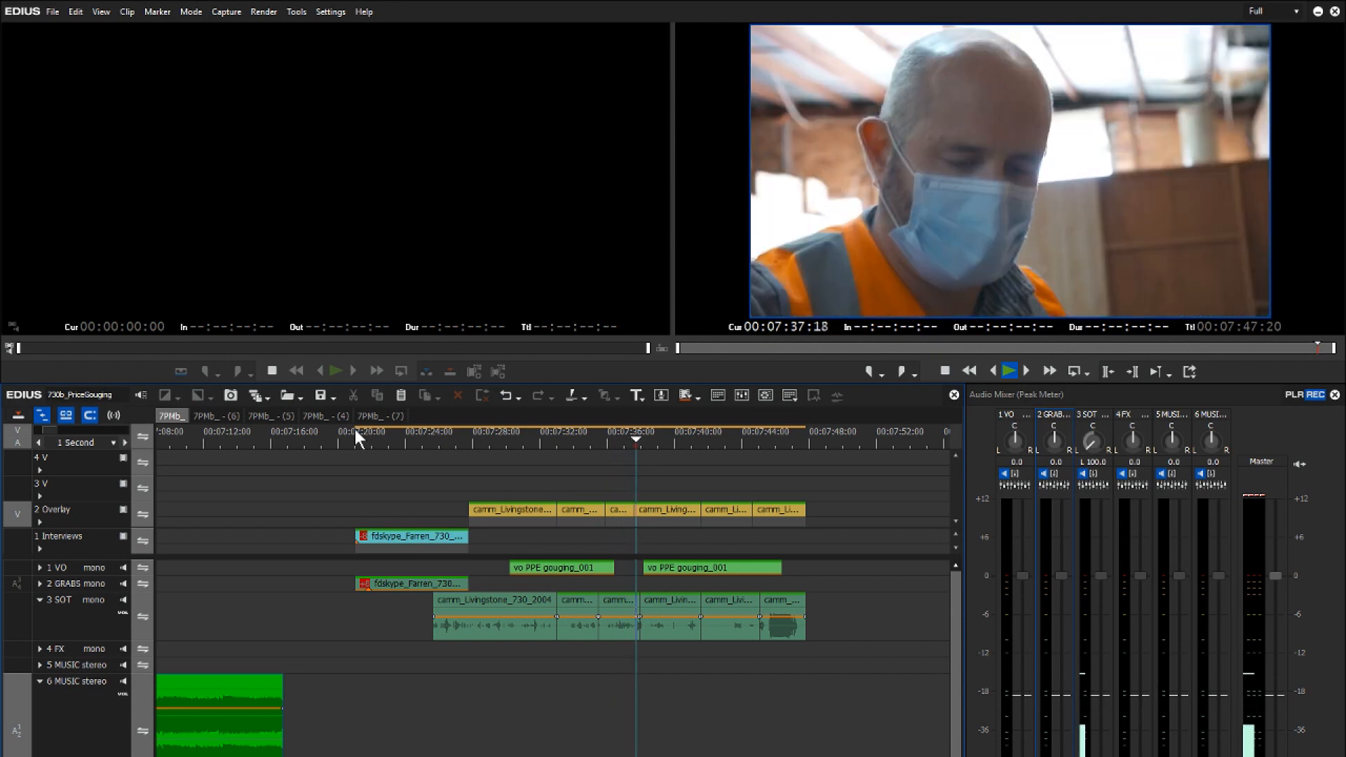
Add three volume points to the first clip on the SOT track and slightly raise the level between the first two.
left_click(456, 436)
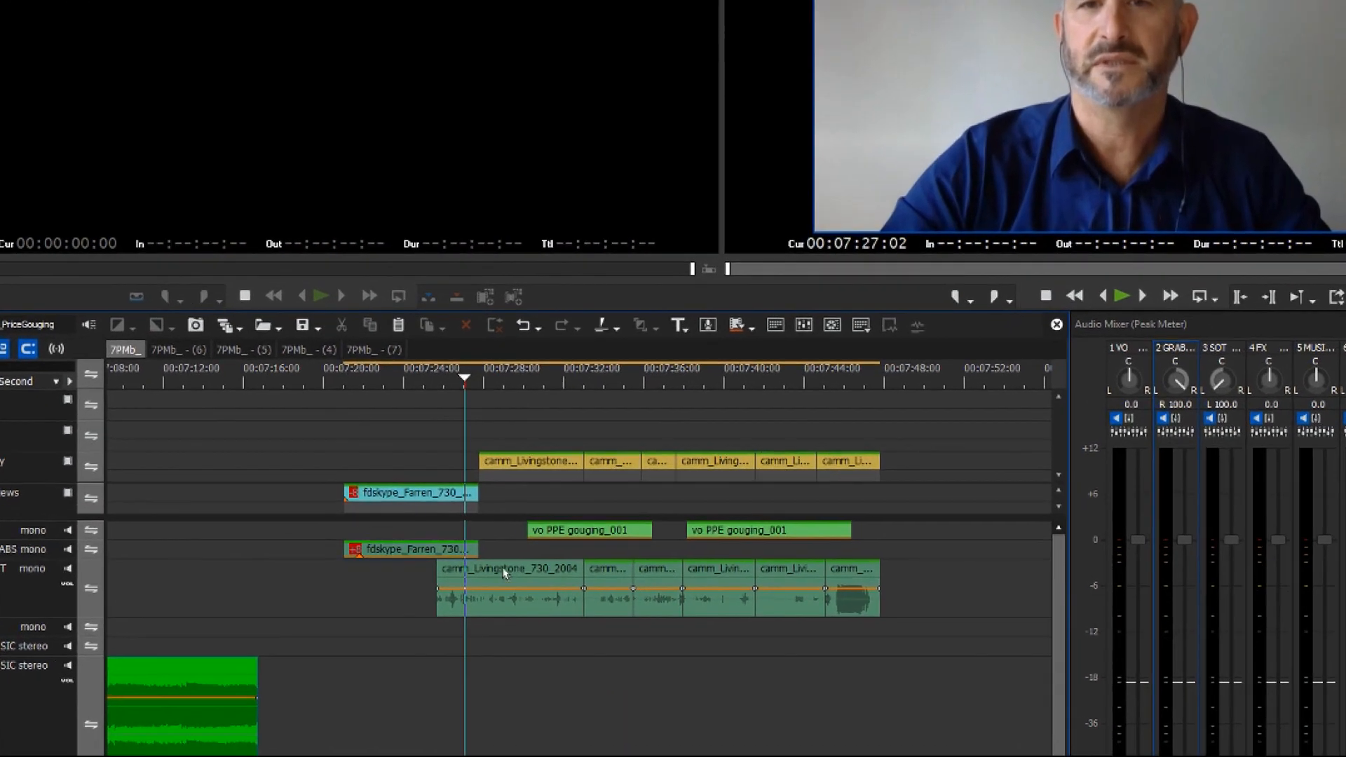
left_click(480, 614)
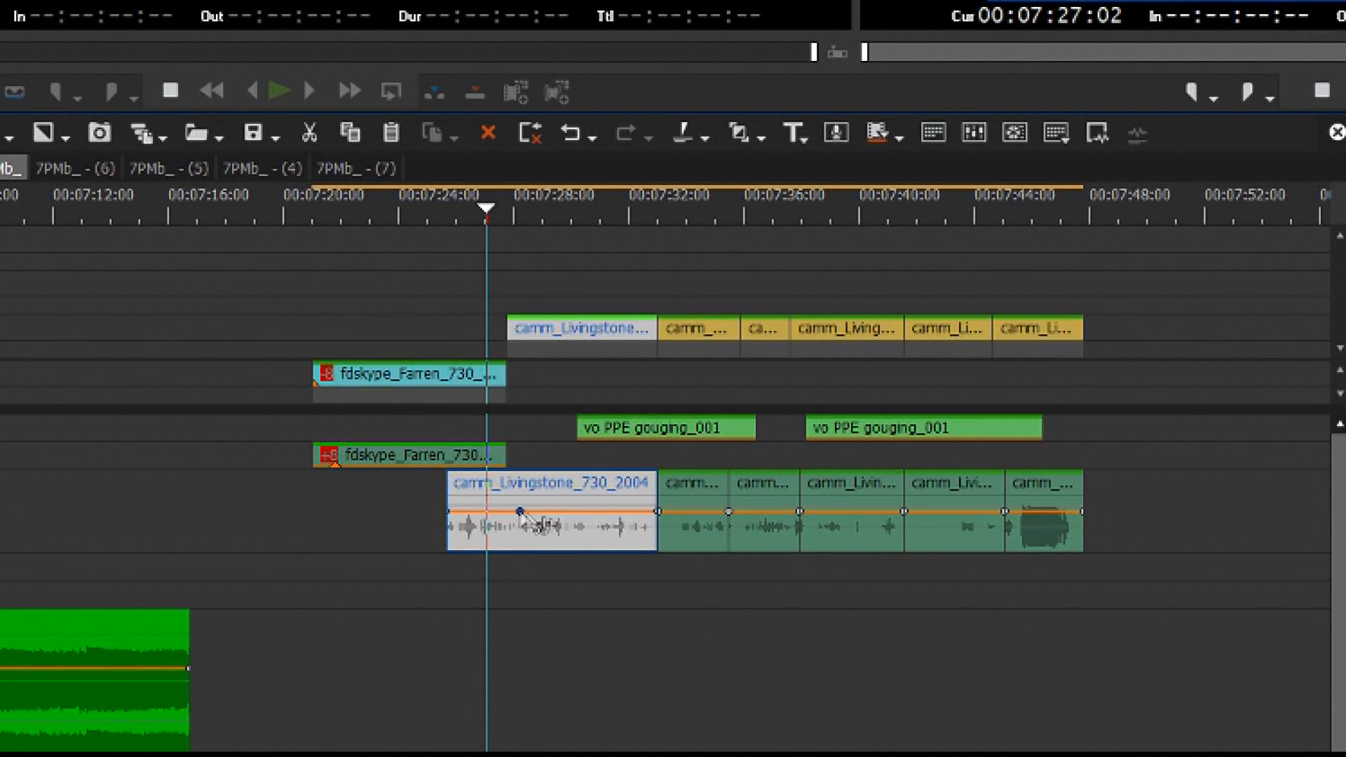
left_click(570, 511)
left_click(595, 512)
mouse_move(546, 513)
left_mouse_down()
mouse_move(544, 489)
mouse_move(556, 505)
left_mouse_up()
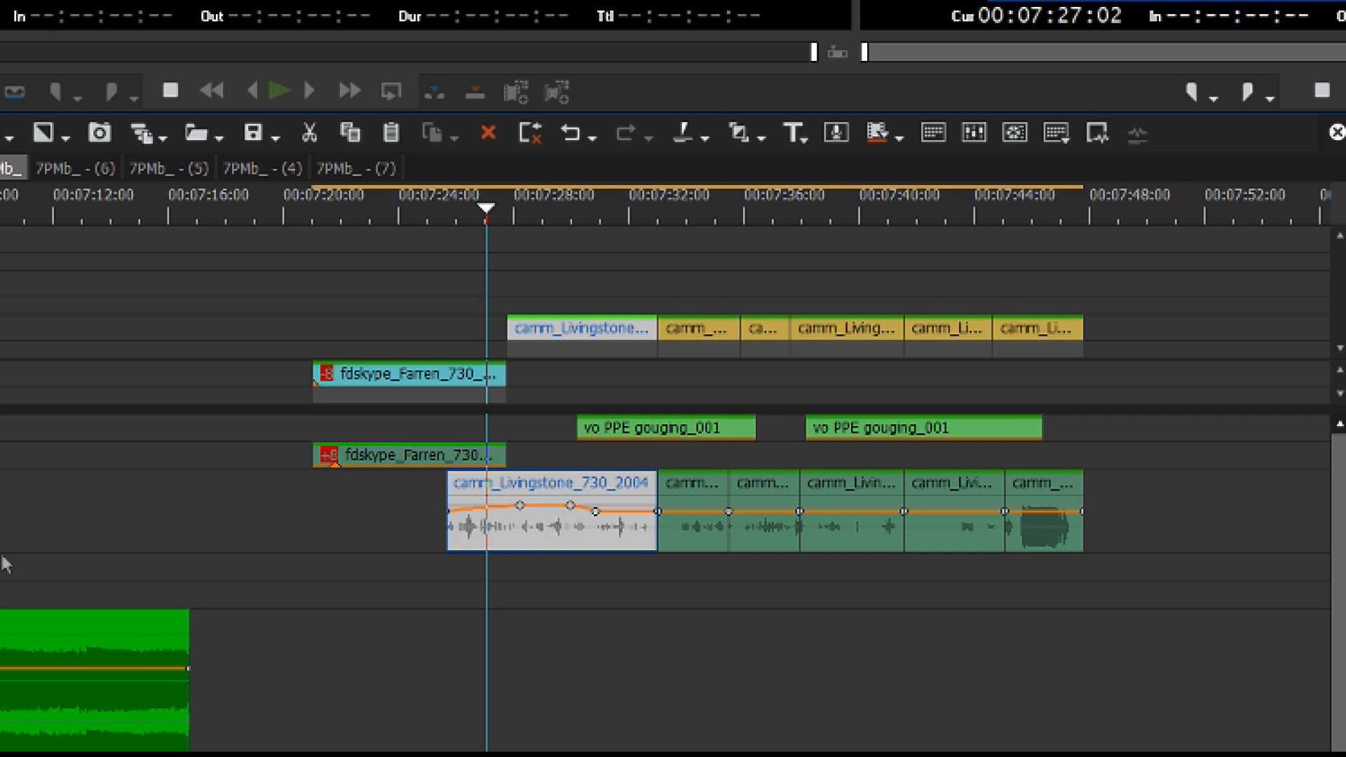
Enlarge the SOT track's height and lower the first clip's opening volume point to silence.
left_click_drag(1, 552, 2, 609)
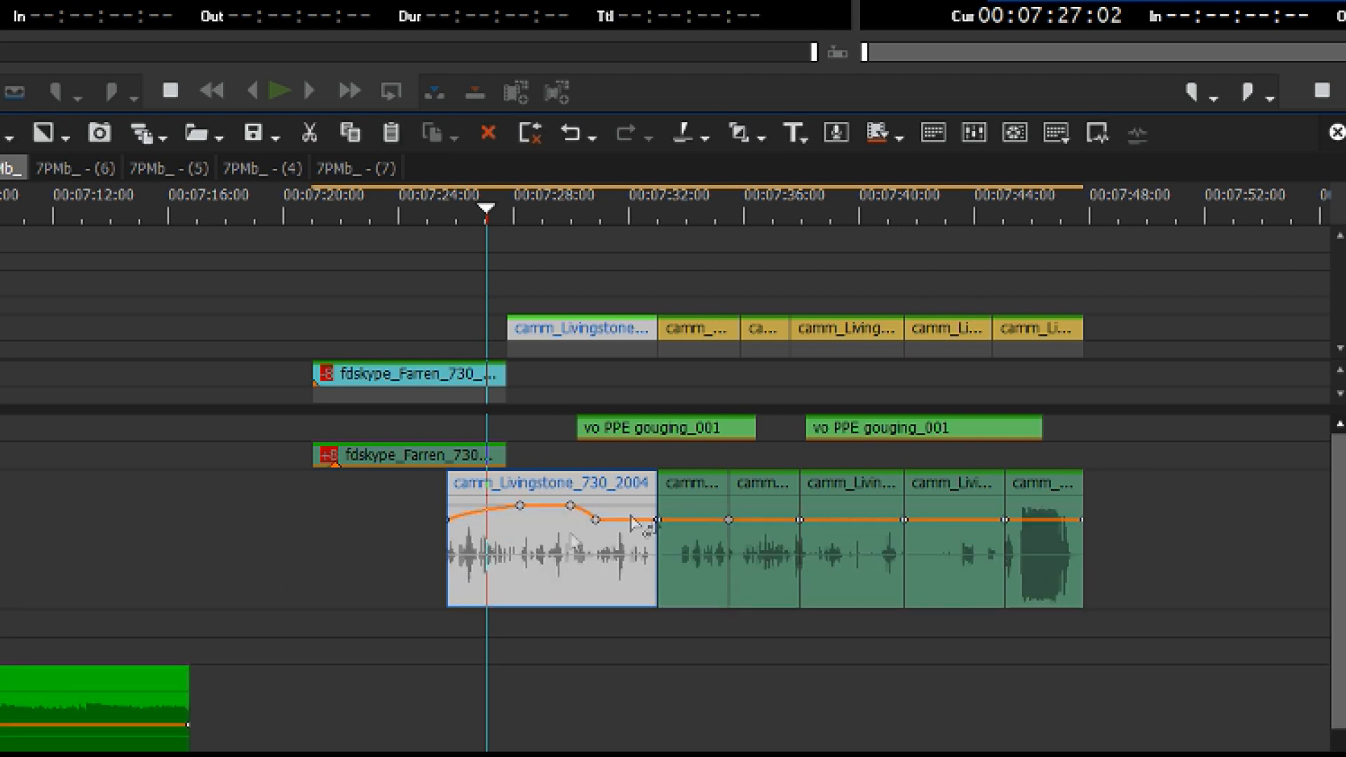
left_click_drag(452, 523, 455, 626)
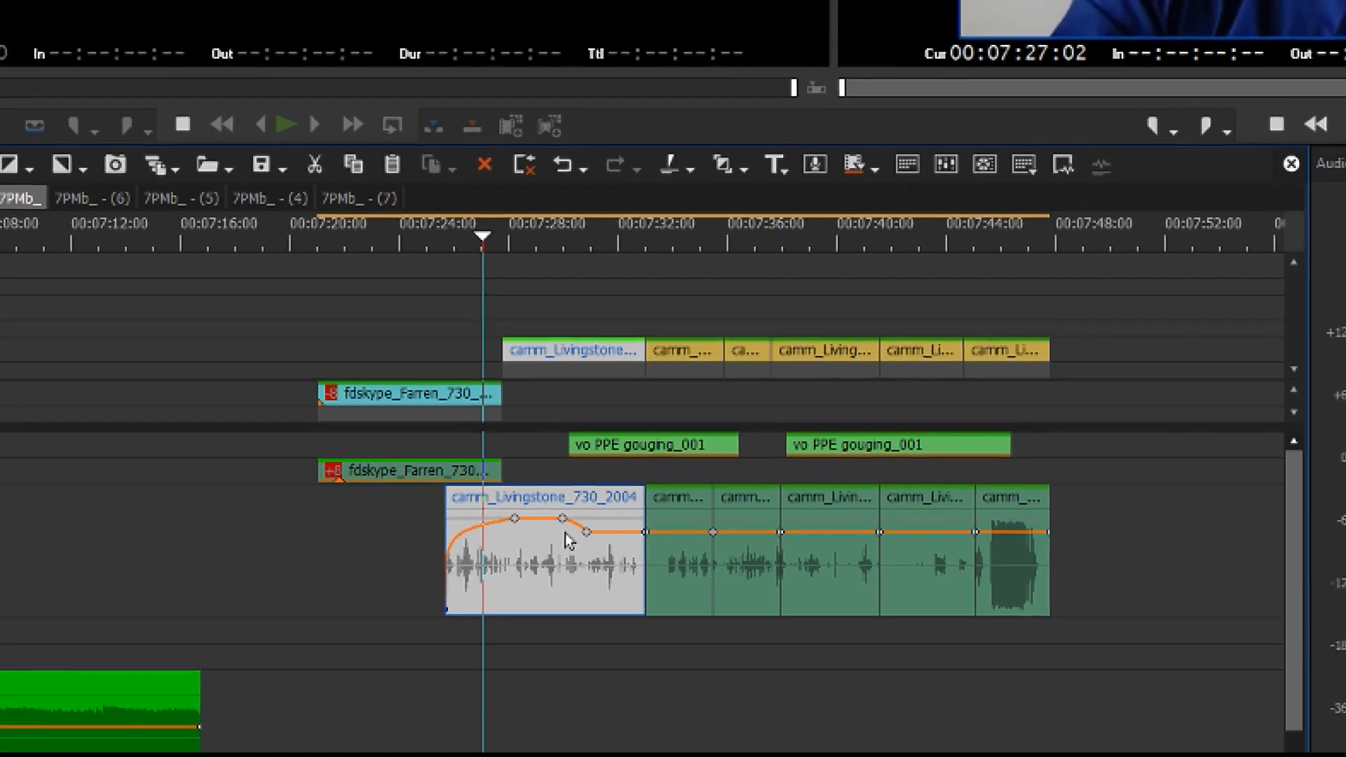
Undo the manual volume changes on the first SOT clip, keeping only its first added point.
key("ctrl+z")
key("ctrl+z")
key("ctrl+z")
key("ctrl+z")
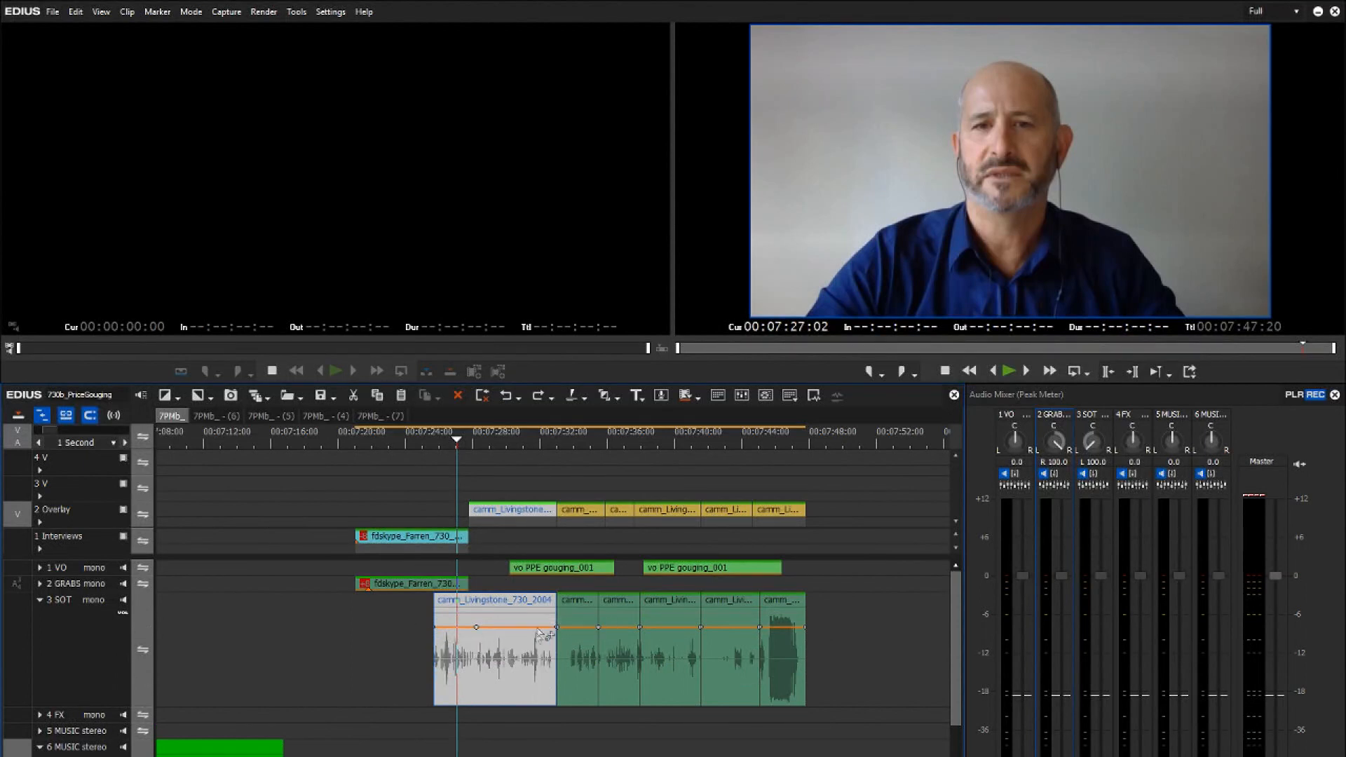
Apply an audio-only fade-in to the first SOT clip, ending at 00:07:27:19 where the overlay begins.
left_click(469, 436)
left_click(177, 395)
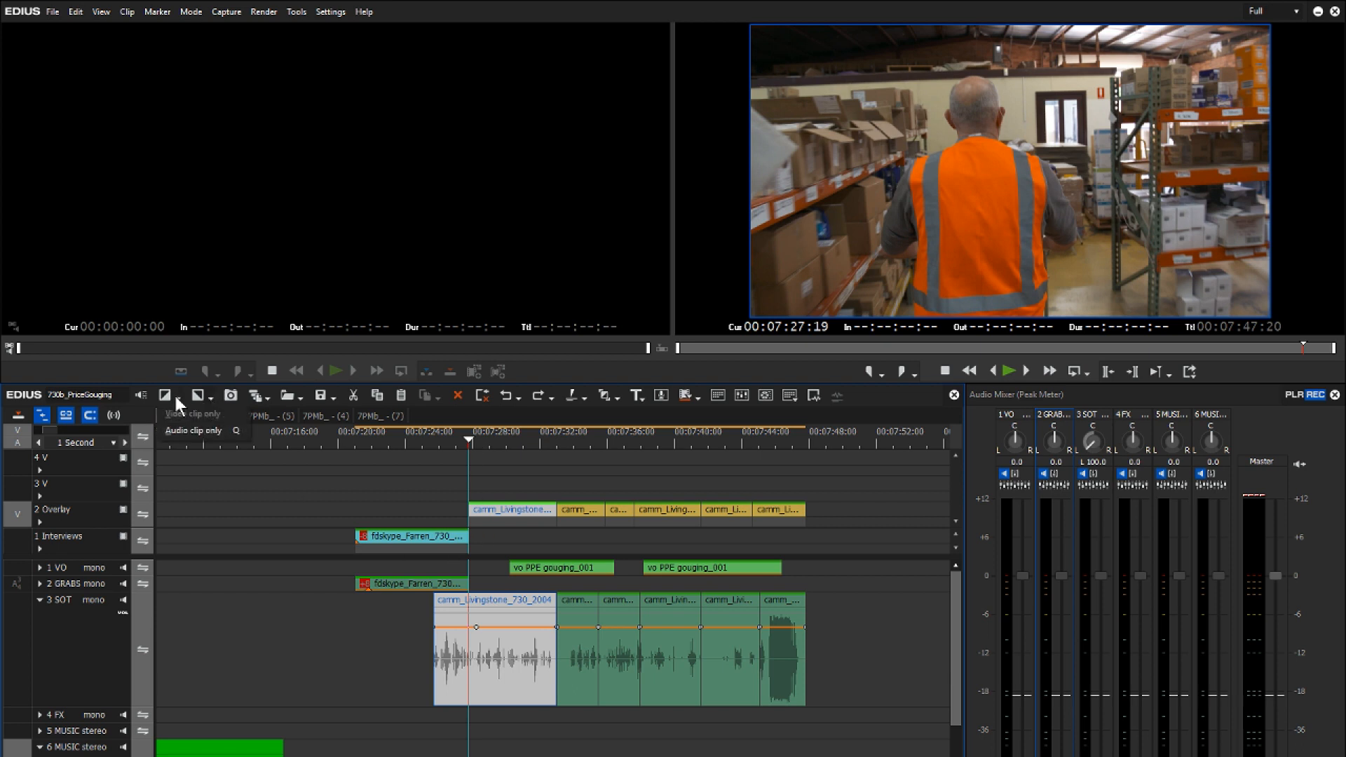
left_click(227, 435)
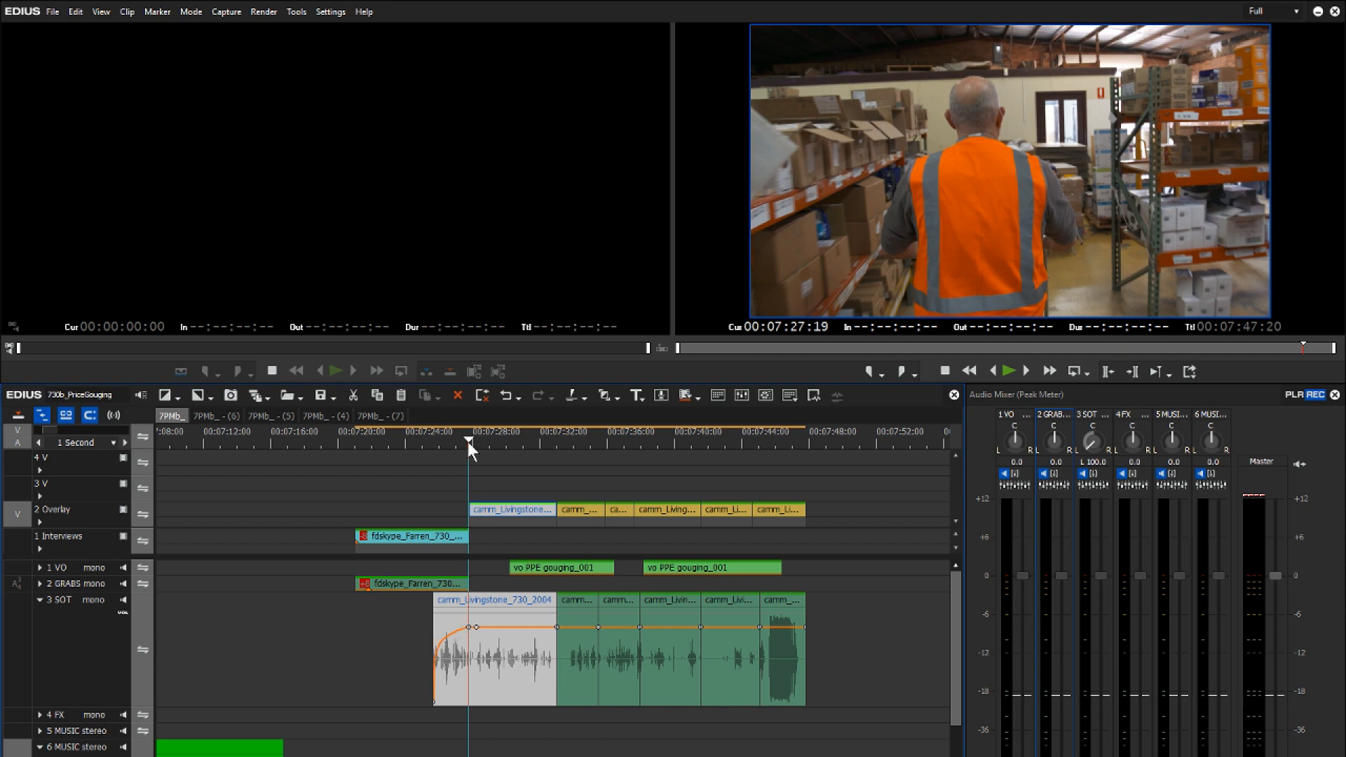
Apply an audio-only fade-out to the first SOT clip starting at 00:07:30:05, and undo both fades.
left_click(519, 443)
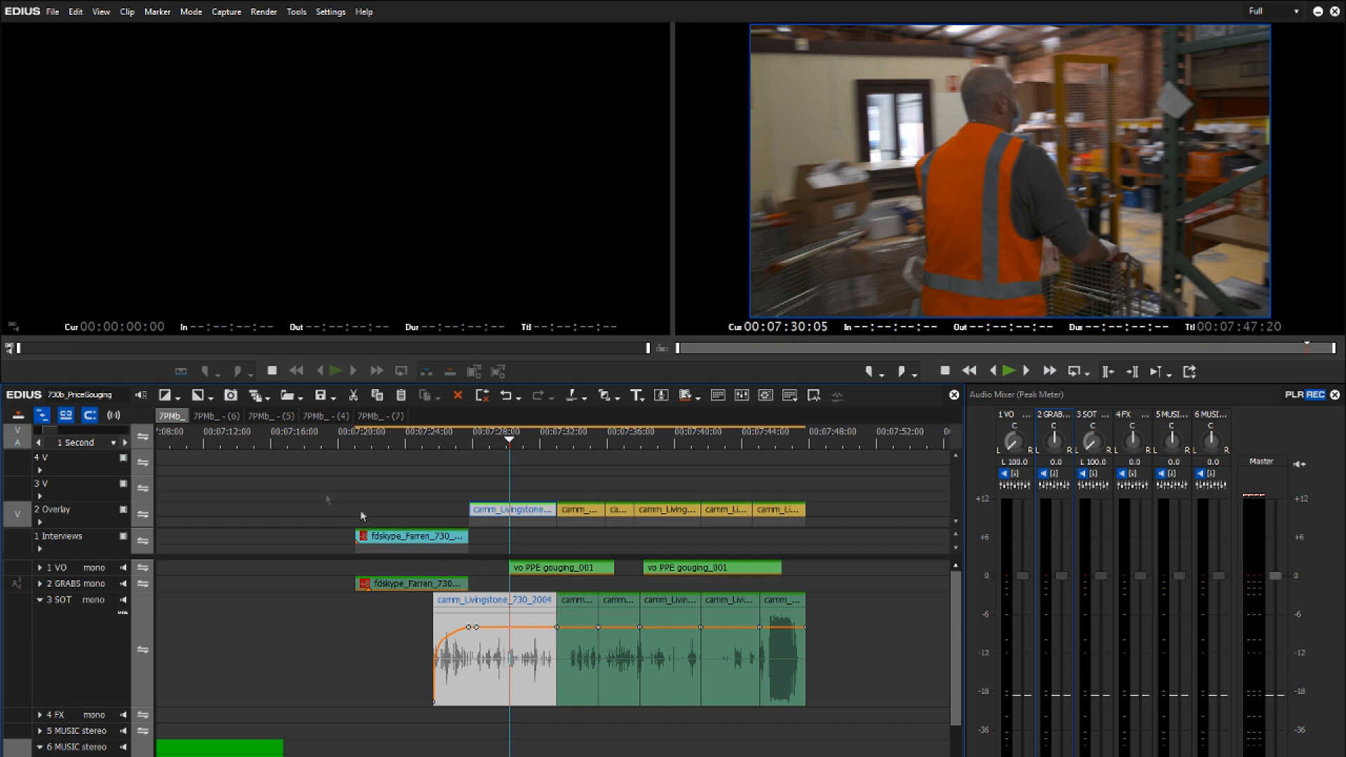
left_click(208, 393)
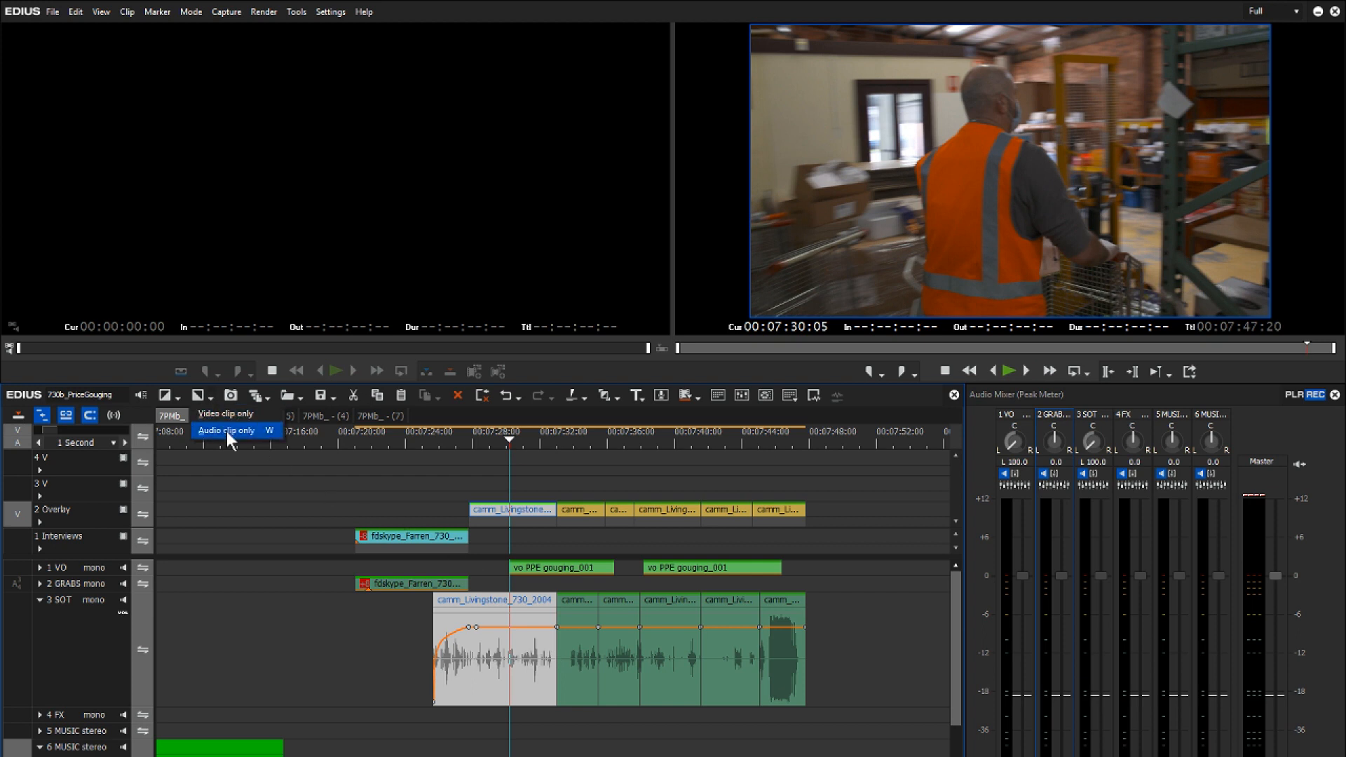
left_click(263, 430)
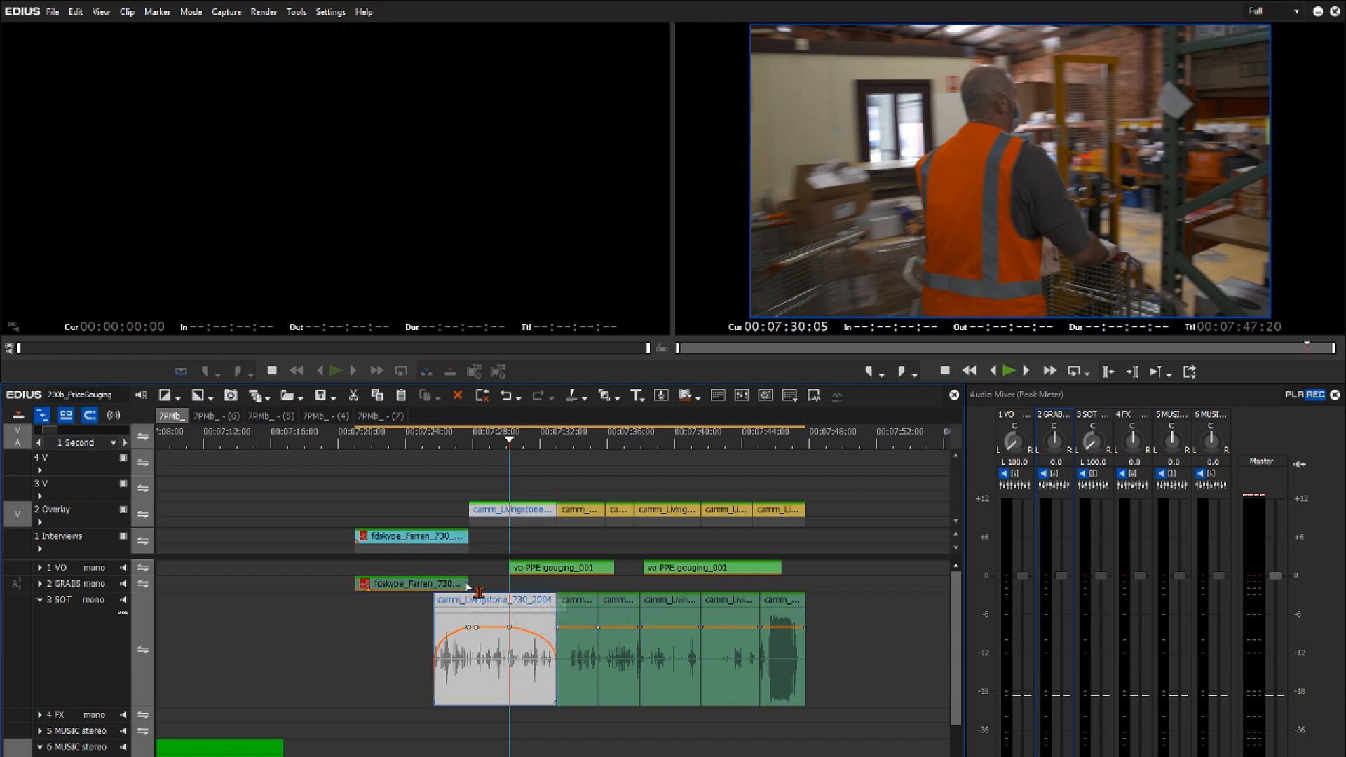
key("ctrl+z")
key("ctrl+z")
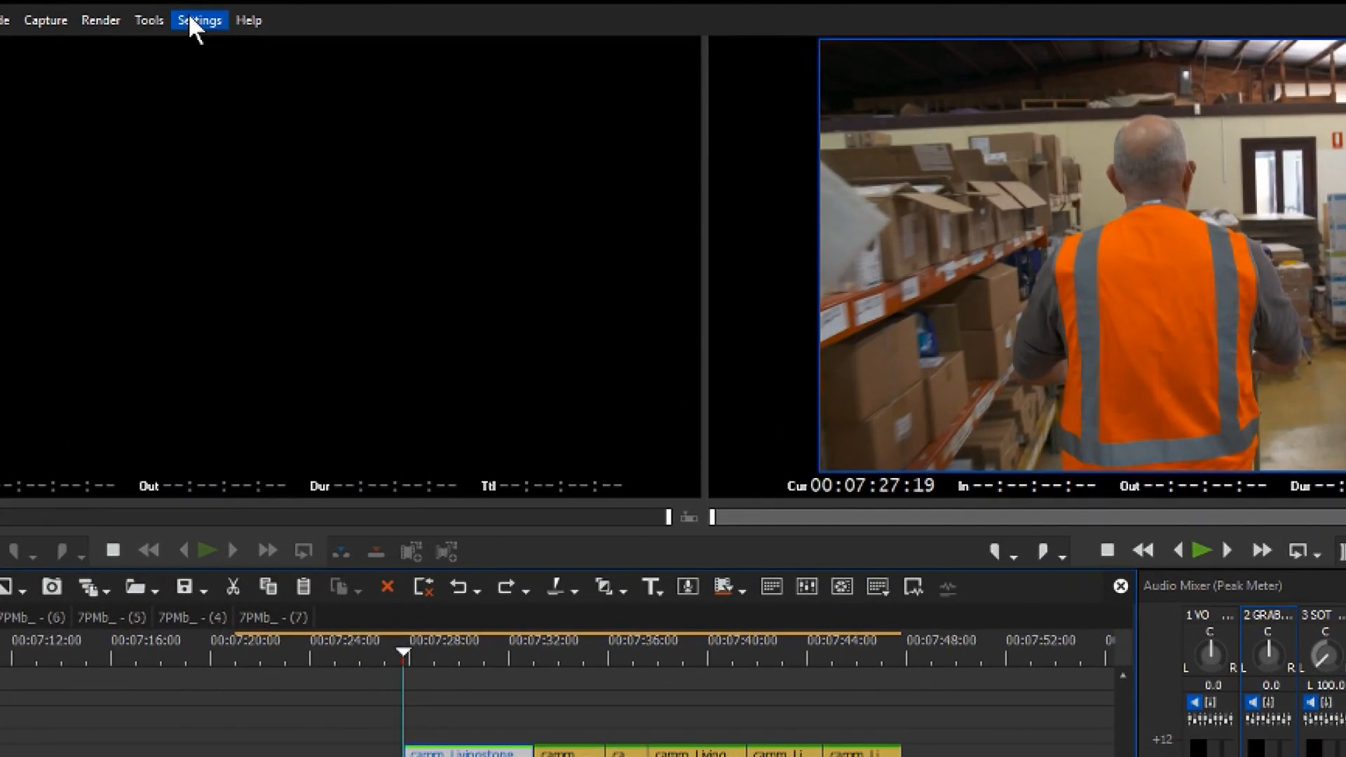
Open the keyboard shortcut page of the user settings and filter its operations by "fade".
left_click(190, 19)
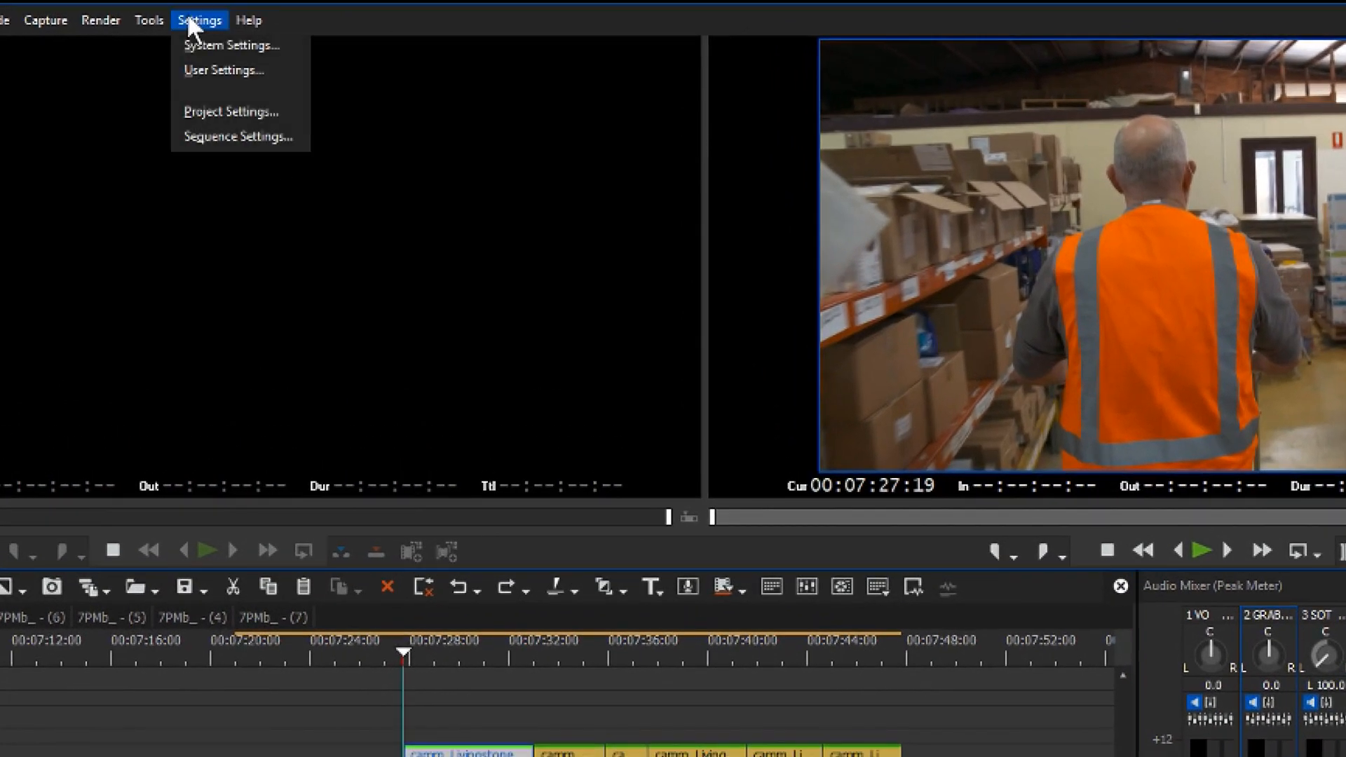
left_click(200, 63)
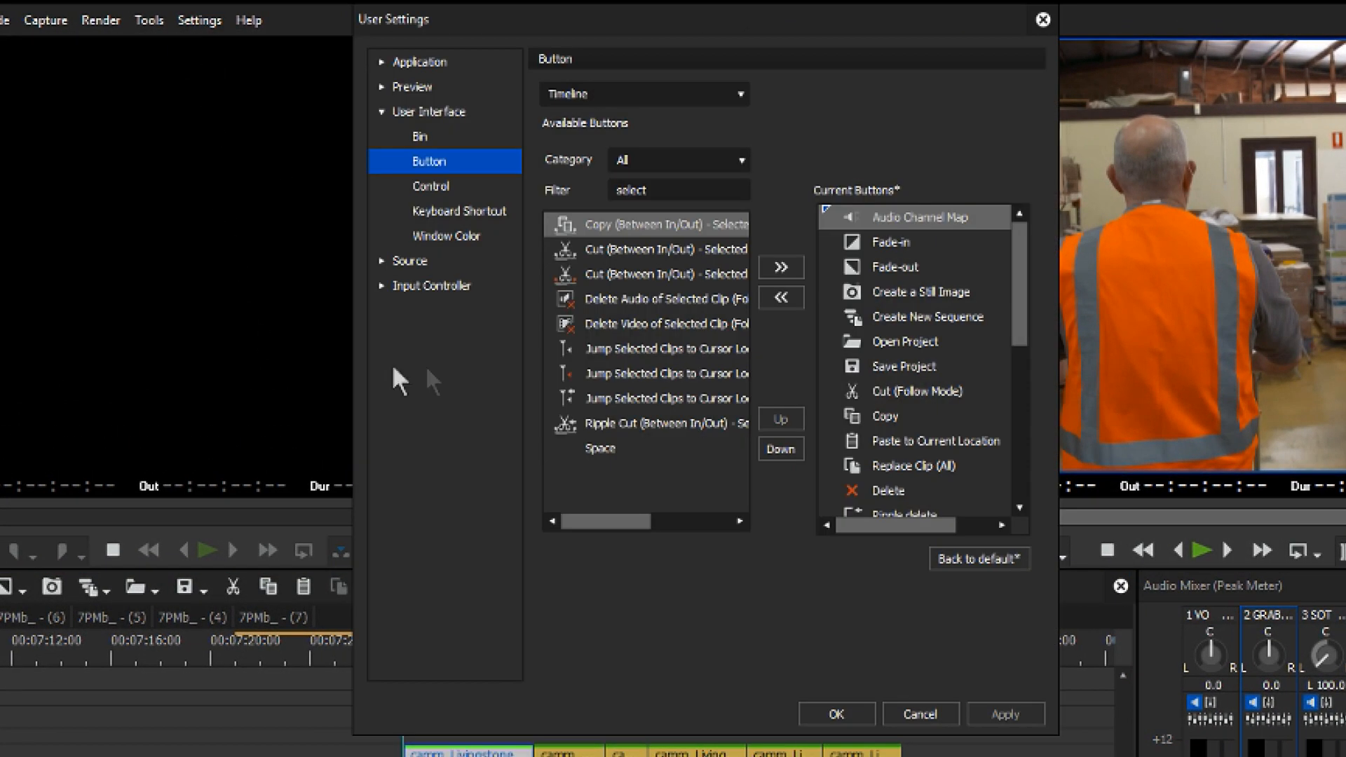
left_click(421, 117)
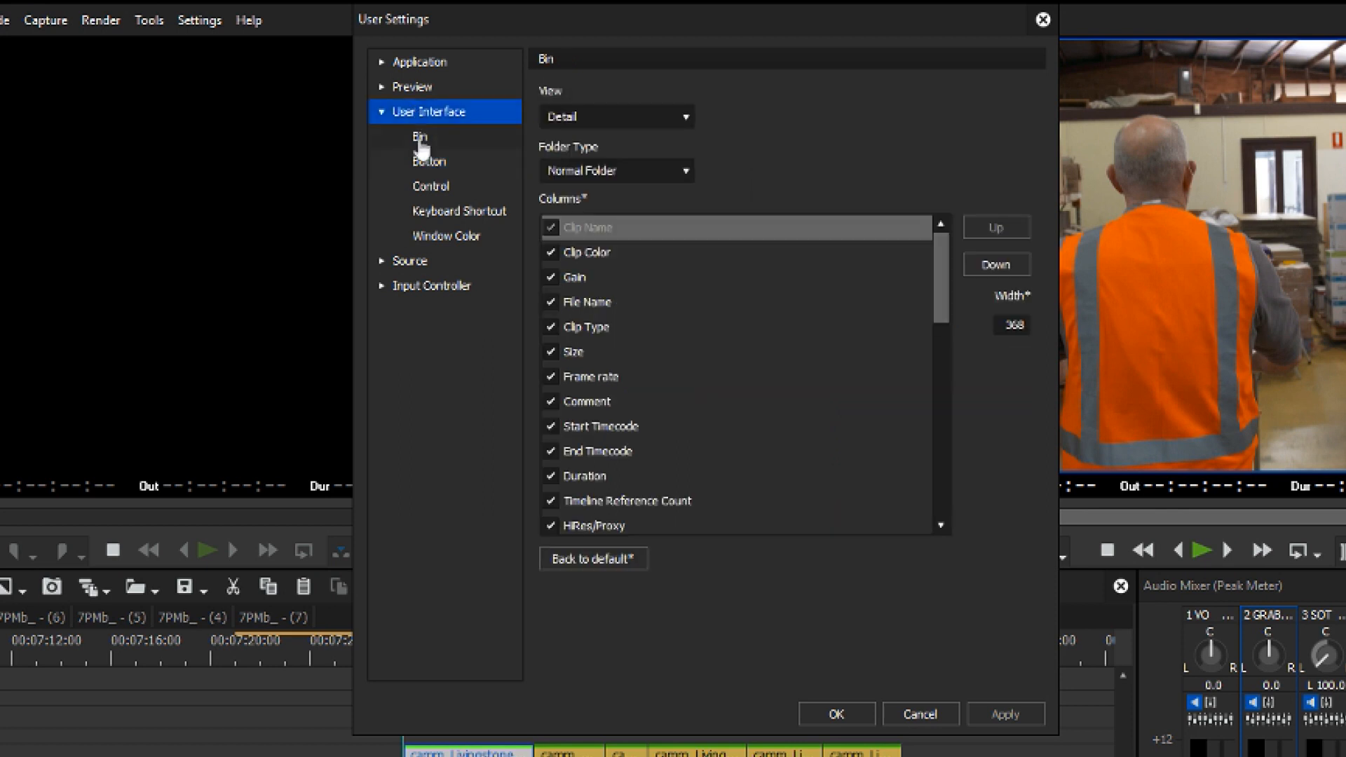
left_click(425, 220)
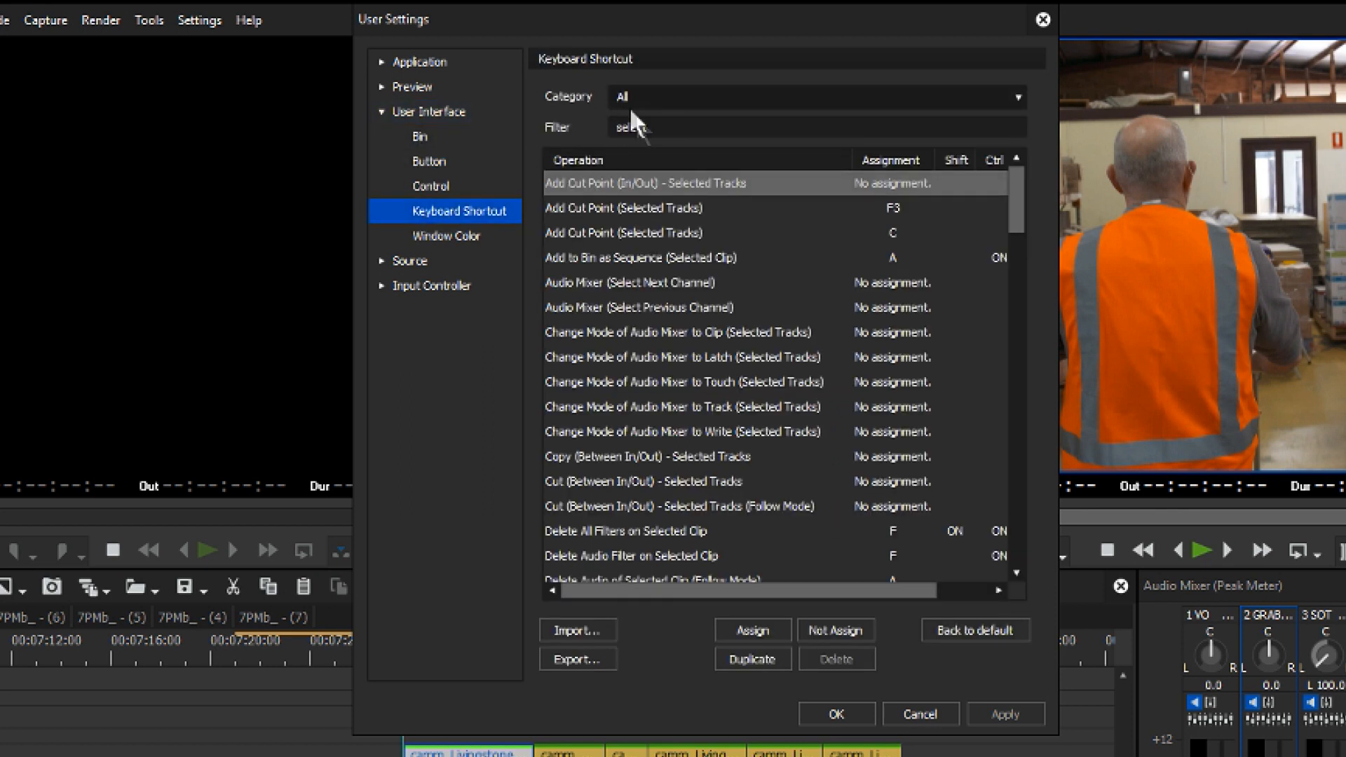
left_click(663, 127)
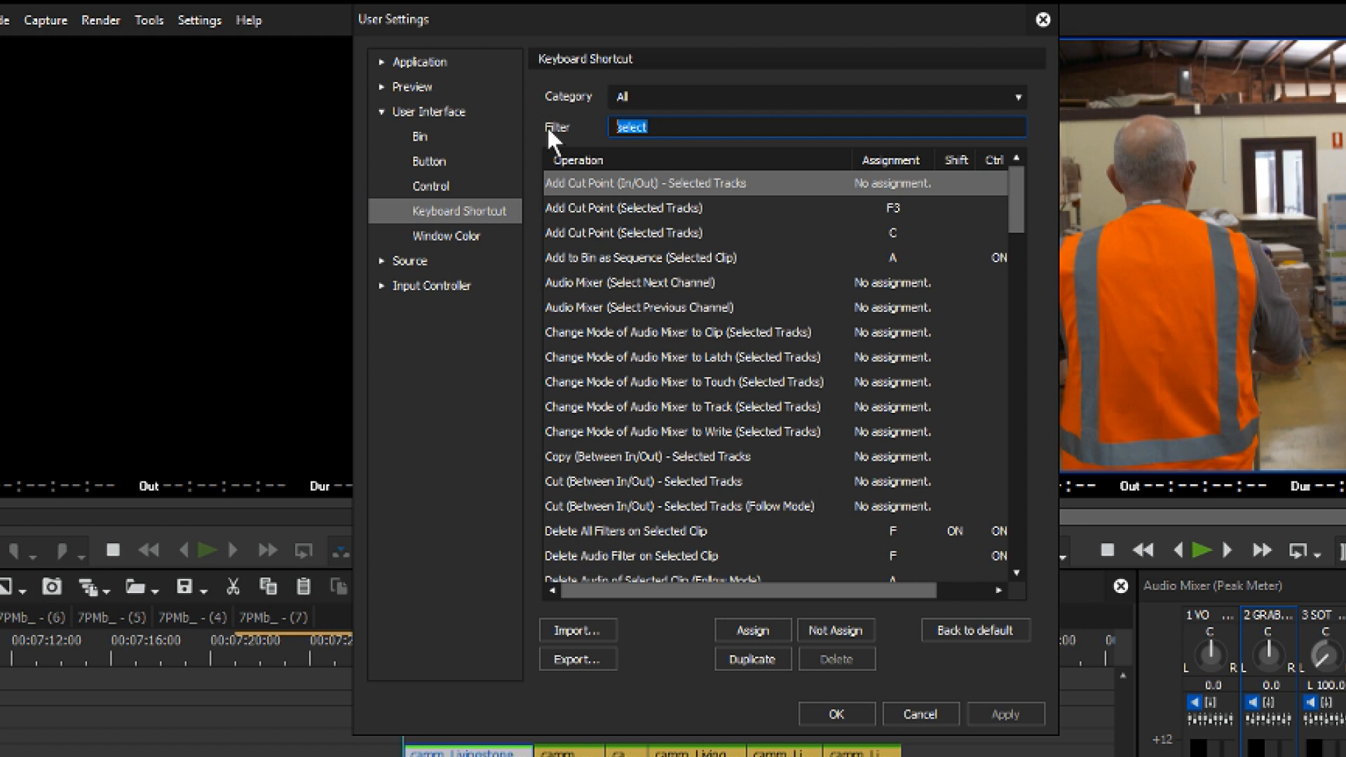
type("fade")
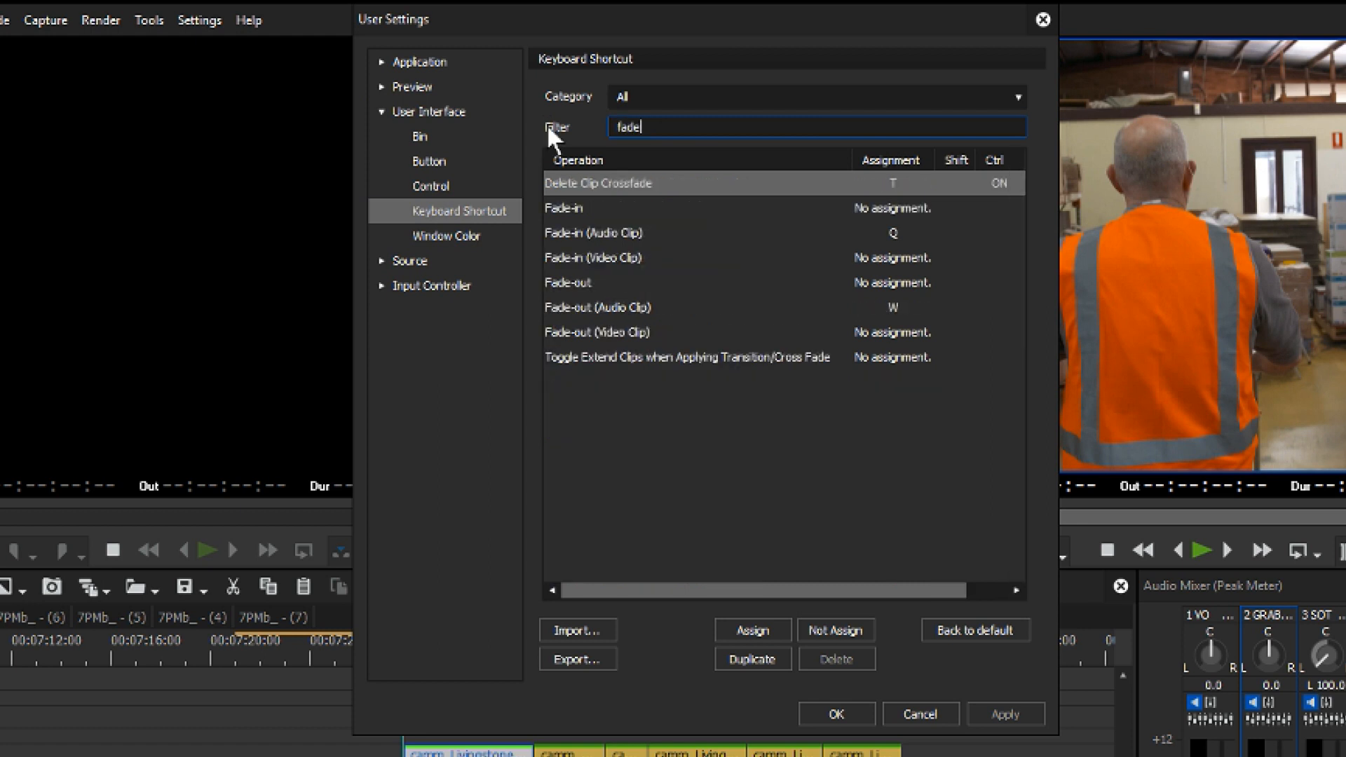
key("Tab")
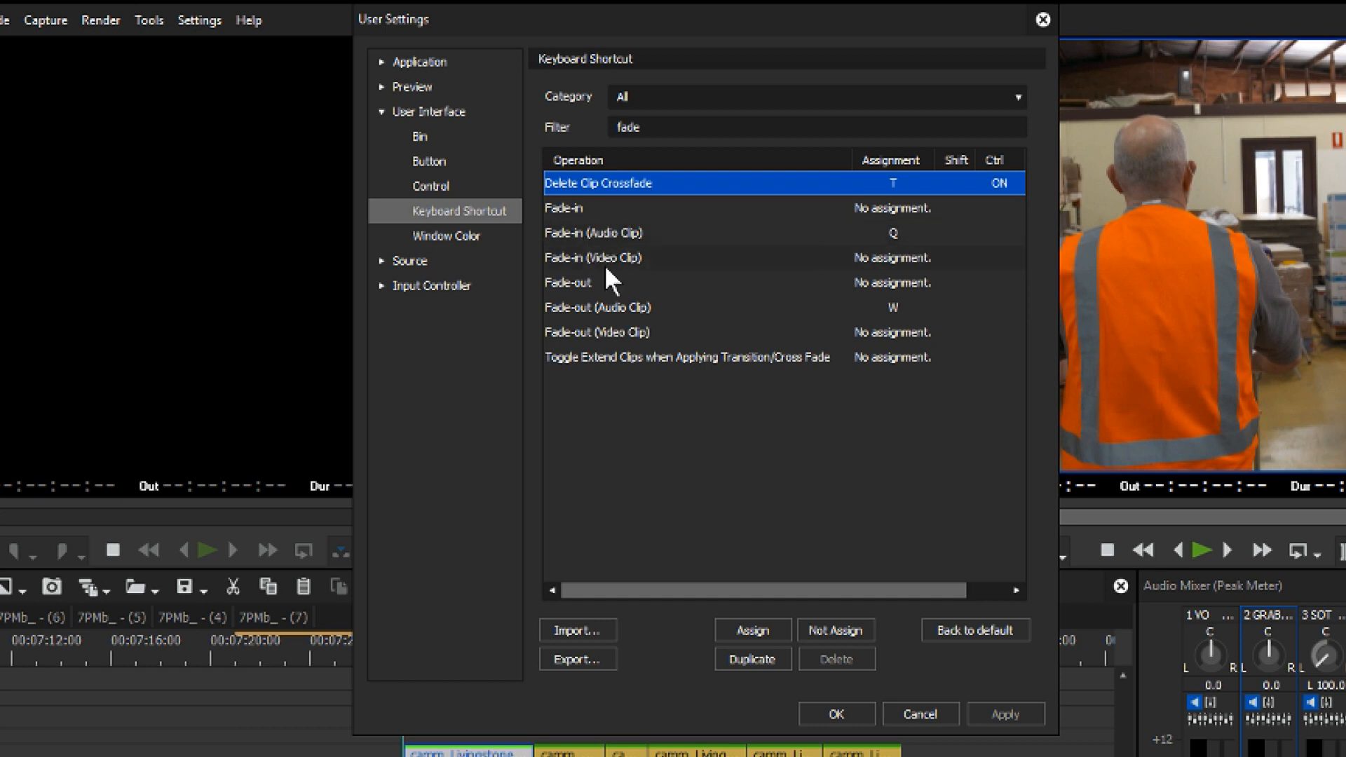
Check the key assigned to Fade-in (Audio Clip) on the keyboard map and close the map.
left_click(615, 238)
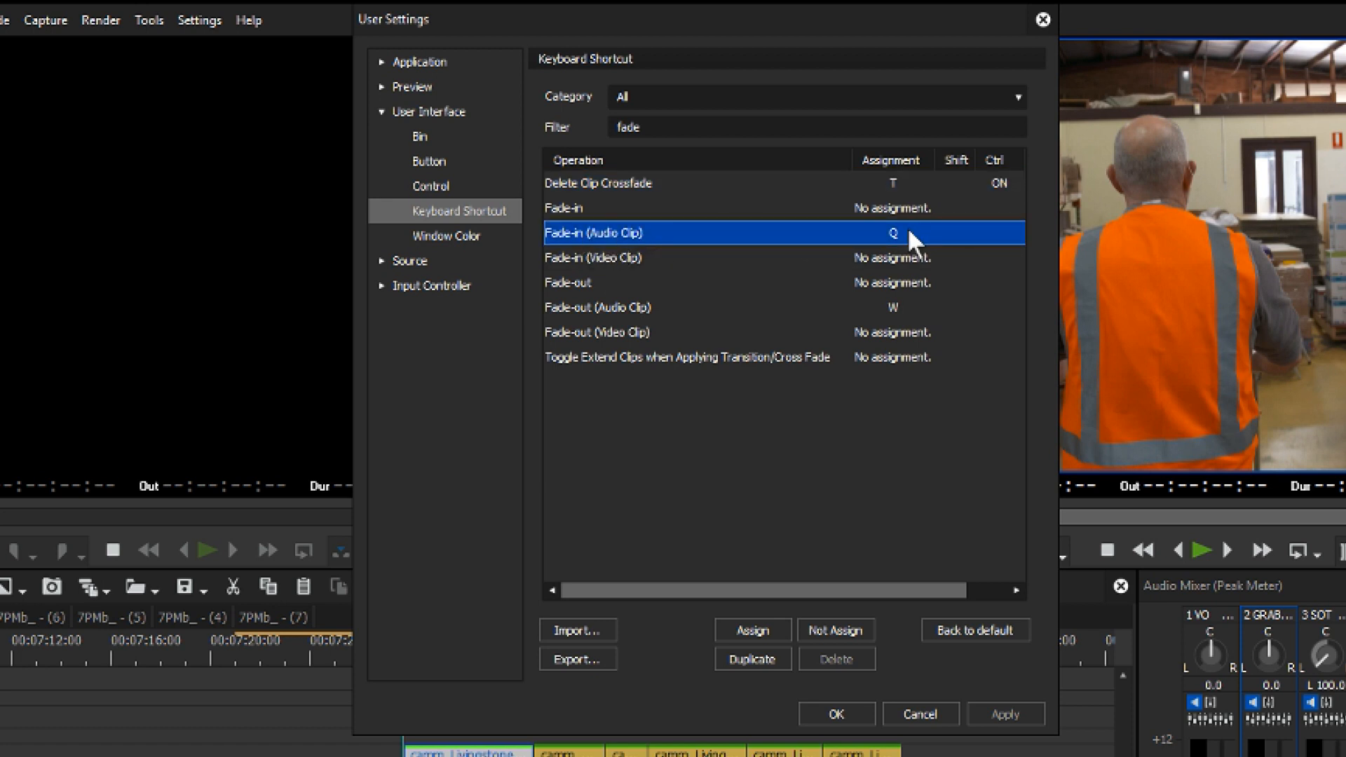
left_click(743, 629)
mouse_move(593, 211)
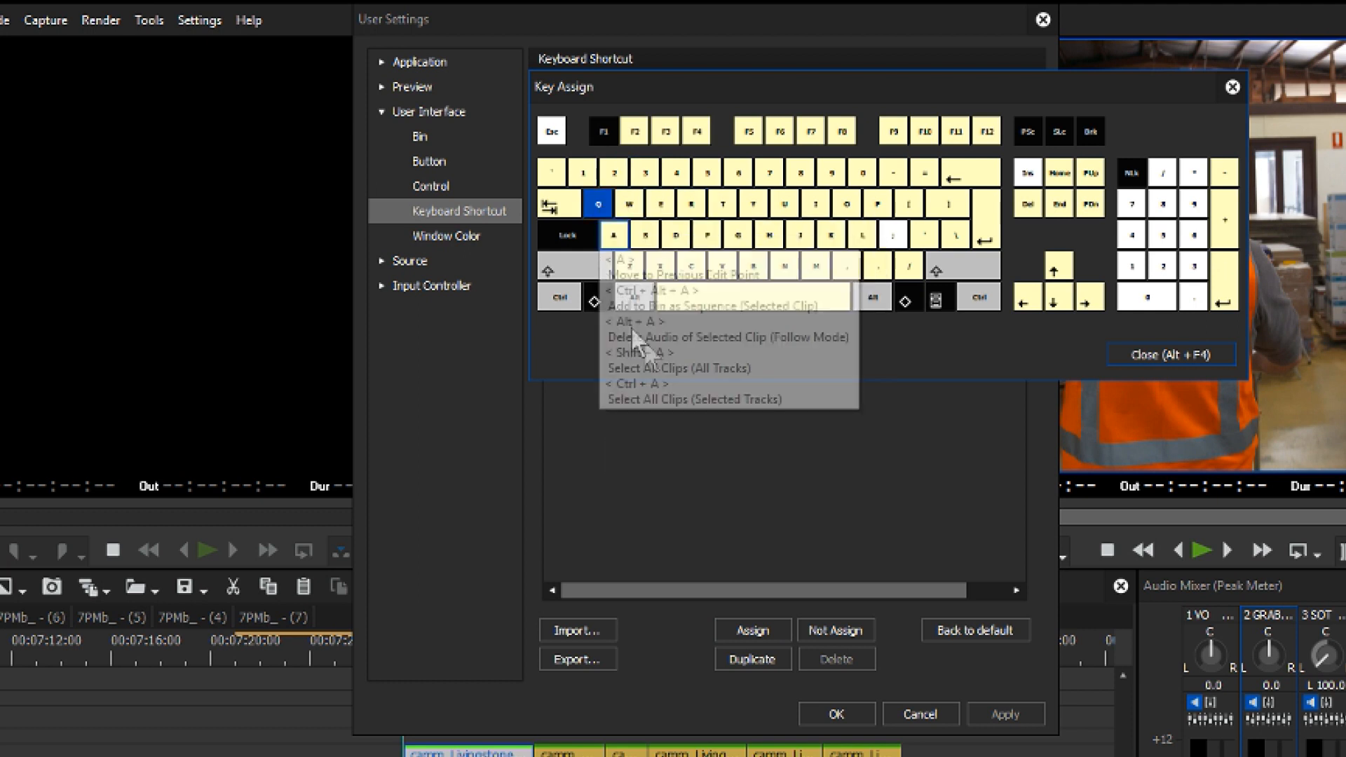
left_click(1187, 352)
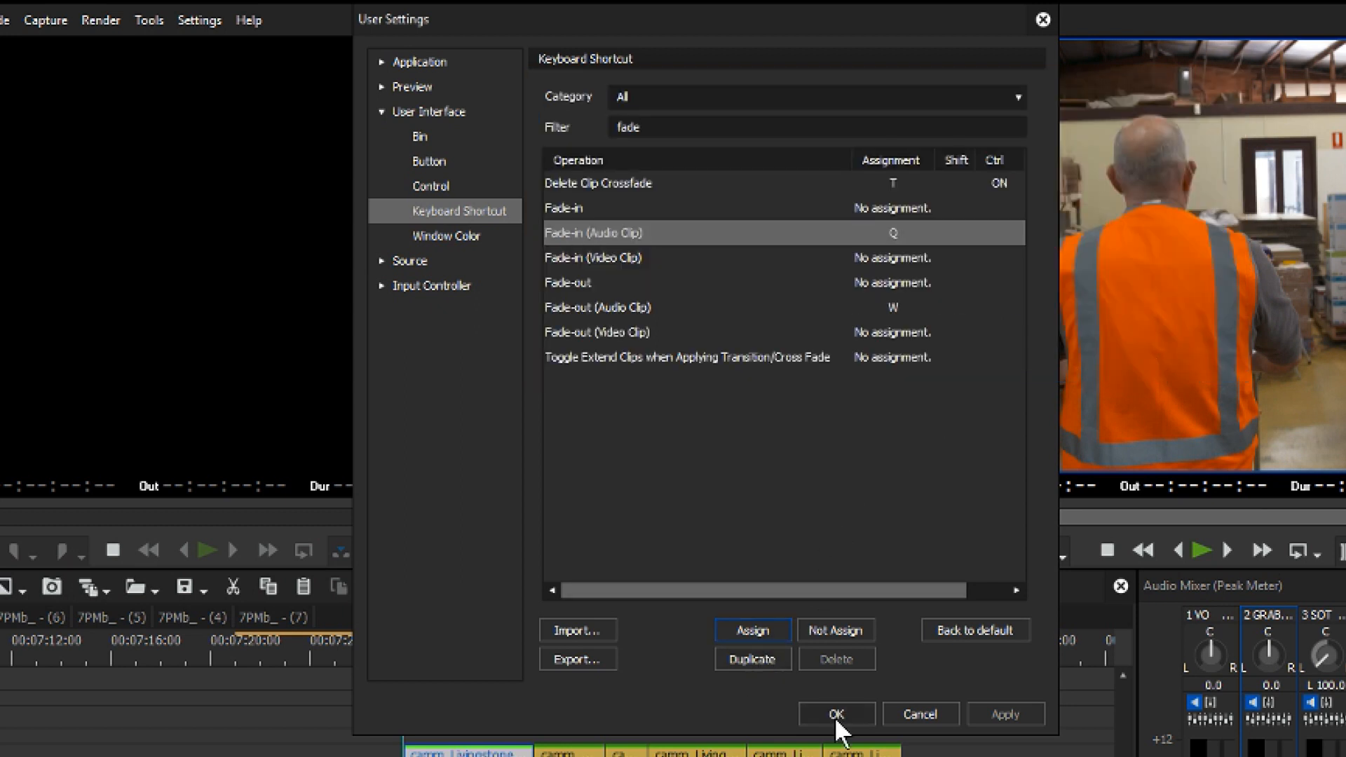
Check the key assigned to Fade-out (Audio Clip) on the keyboard map and accept the user settings.
left_click(608, 306)
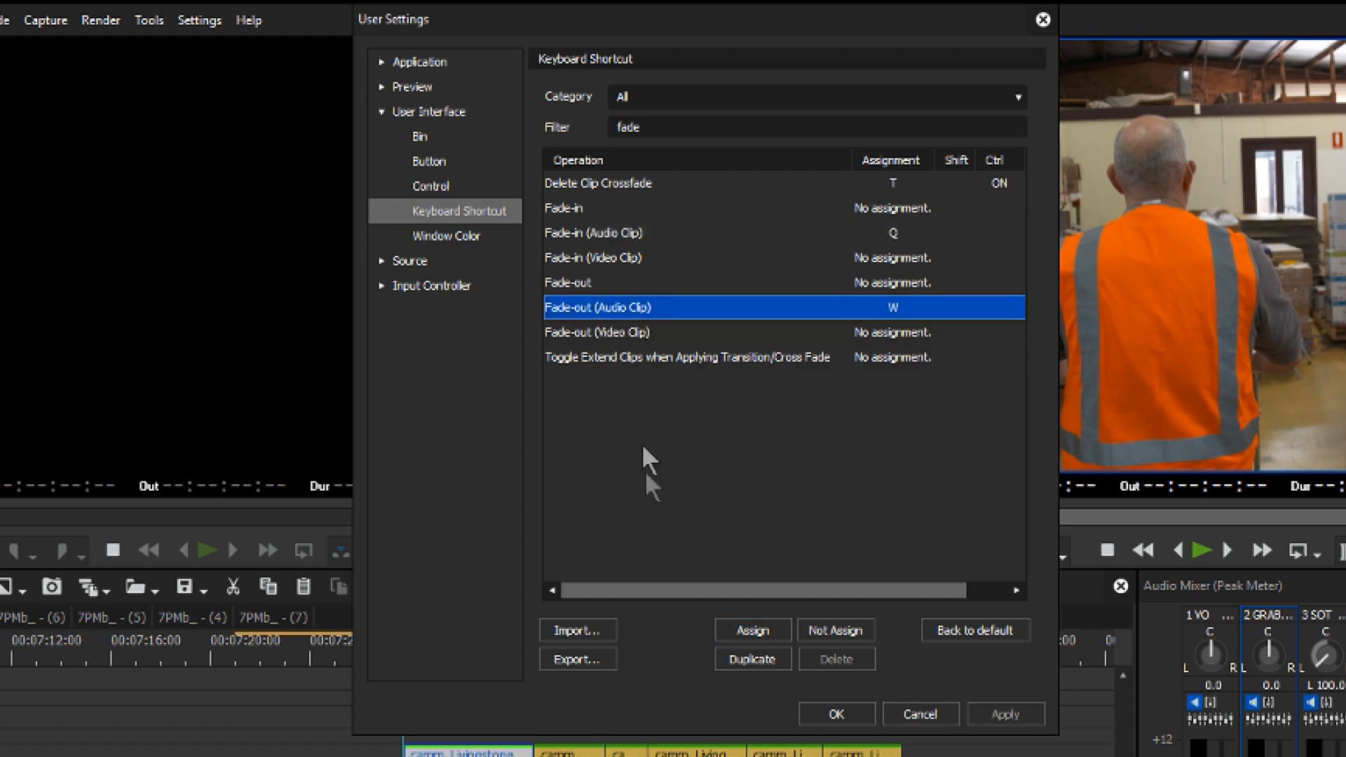
left_click(734, 631)
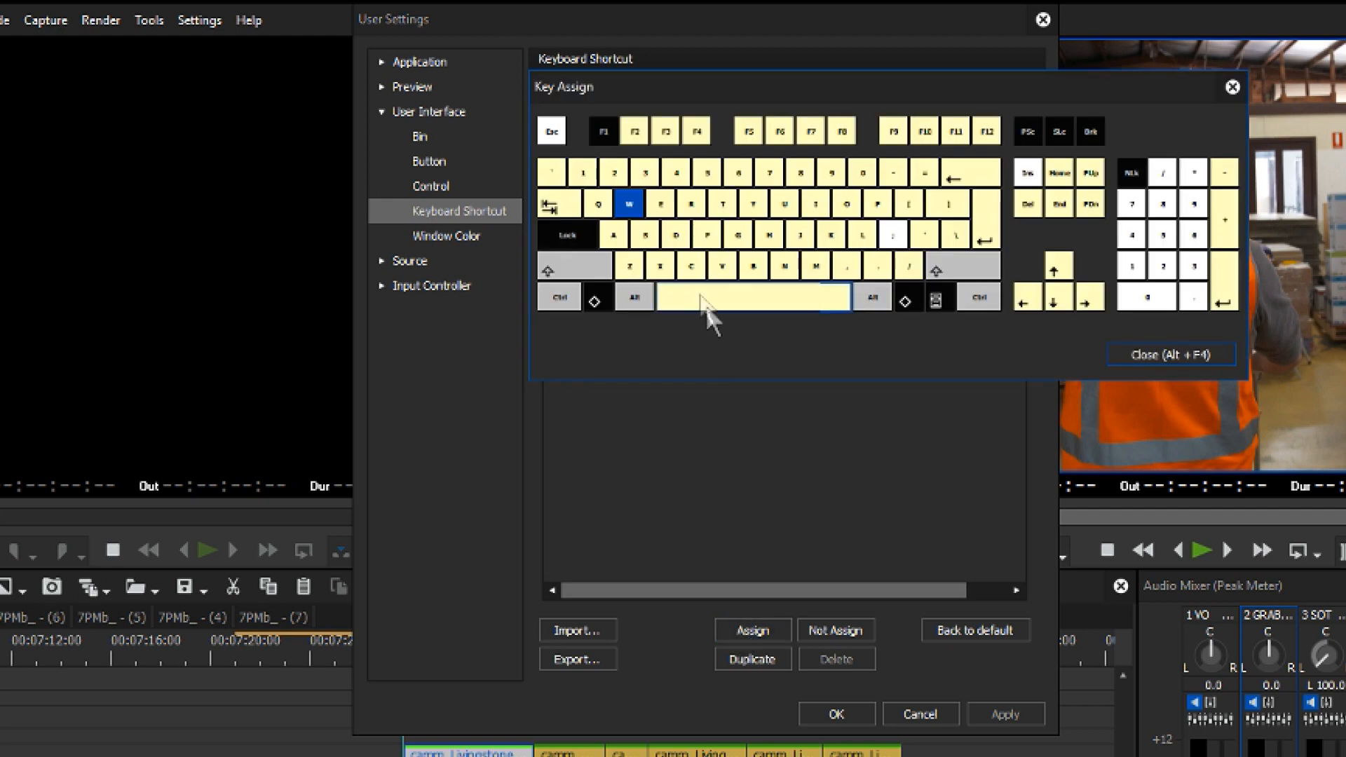
mouse_move(630, 207)
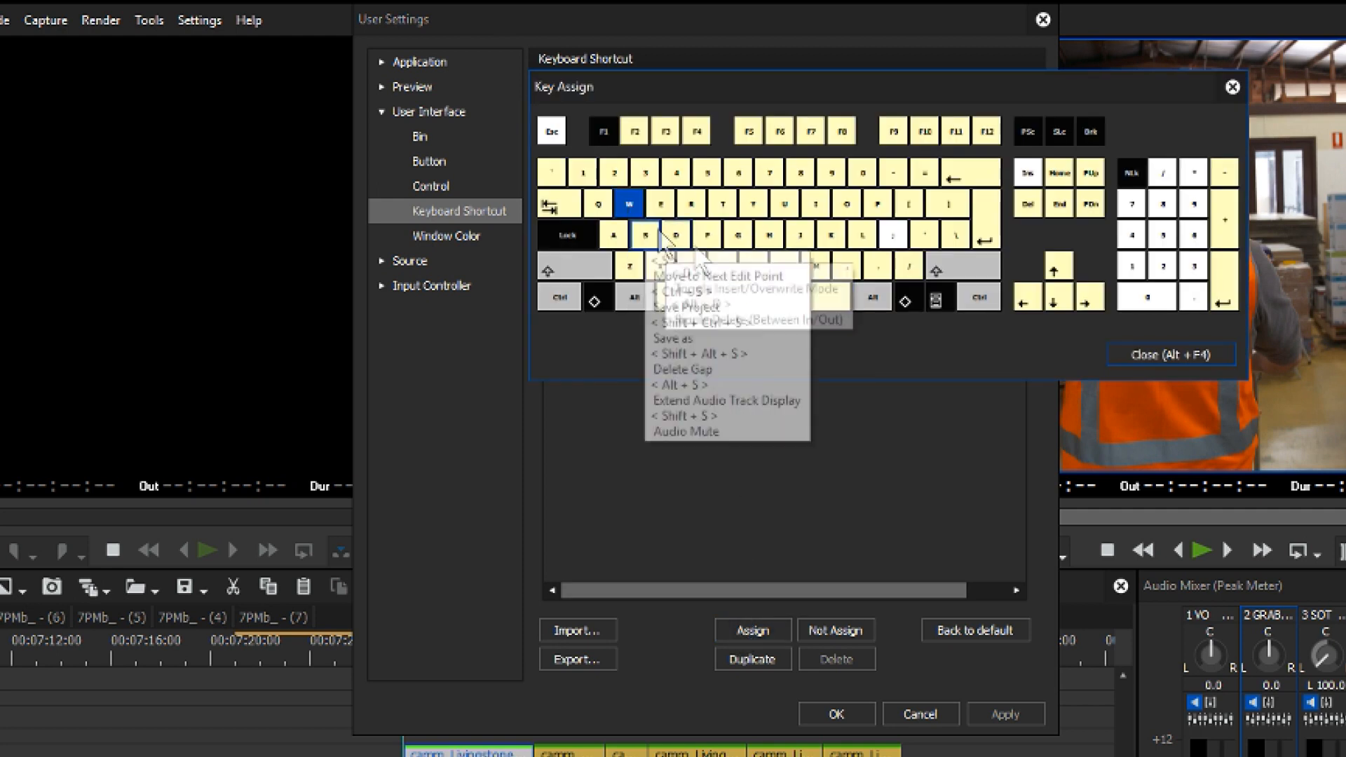
left_click(1152, 348)
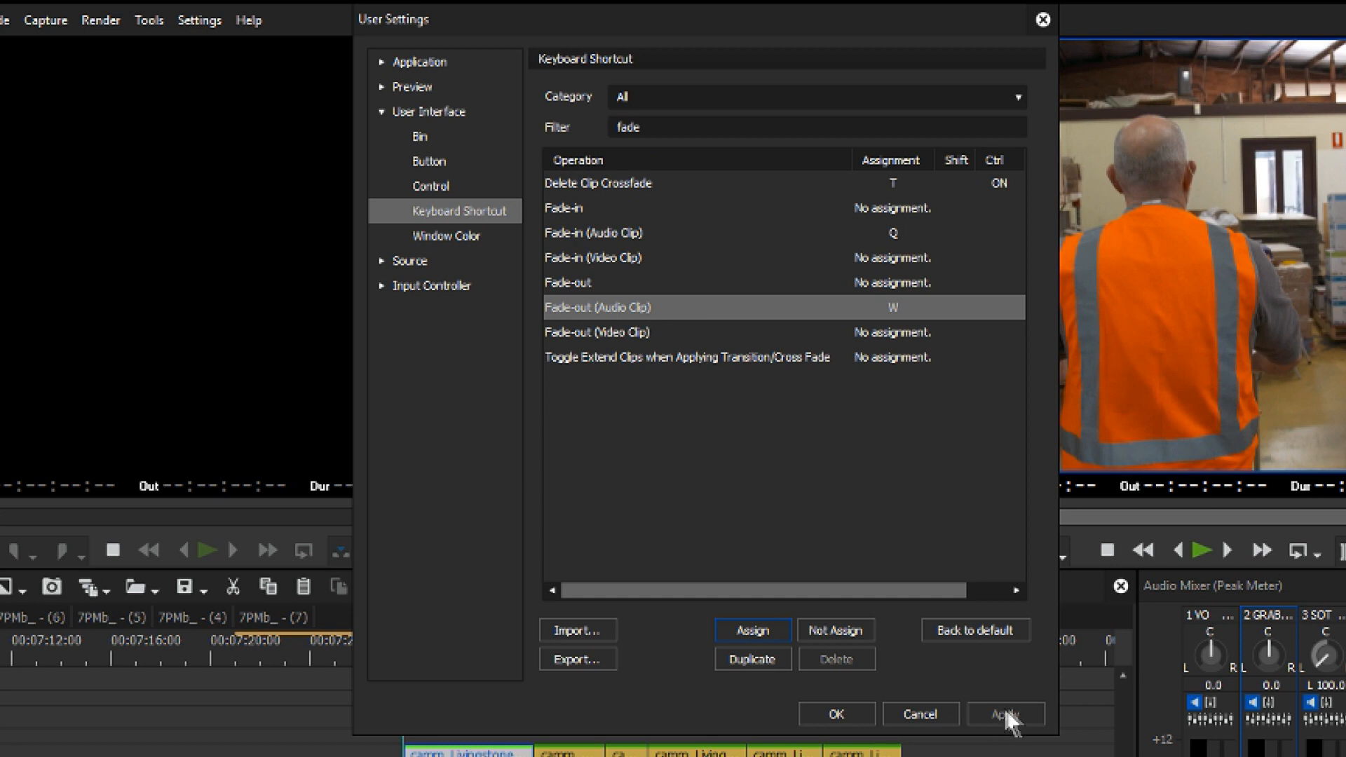
left_click(834, 713)
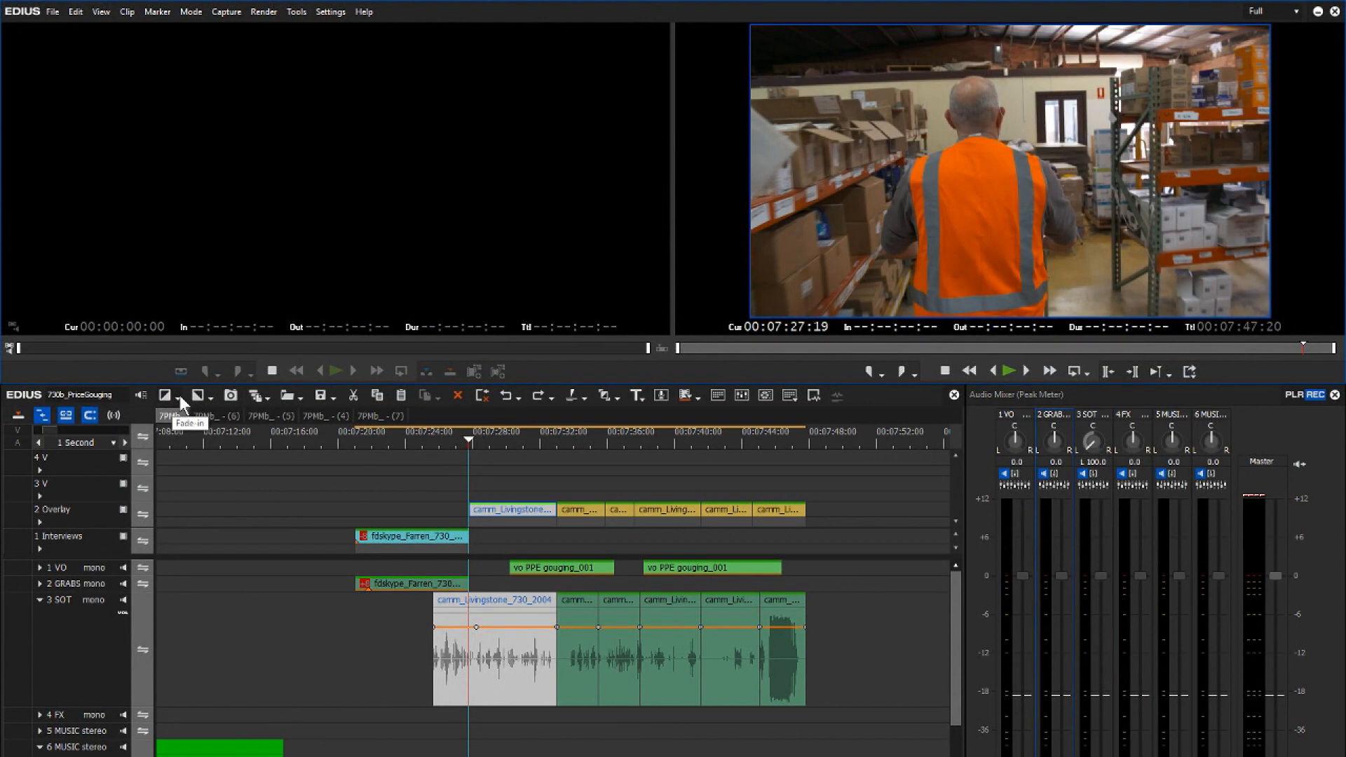
Reopen the user settings at the timeline button page, filter available buttons by "fade" and select Fade-in among the current buttons.
left_click(335, 11)
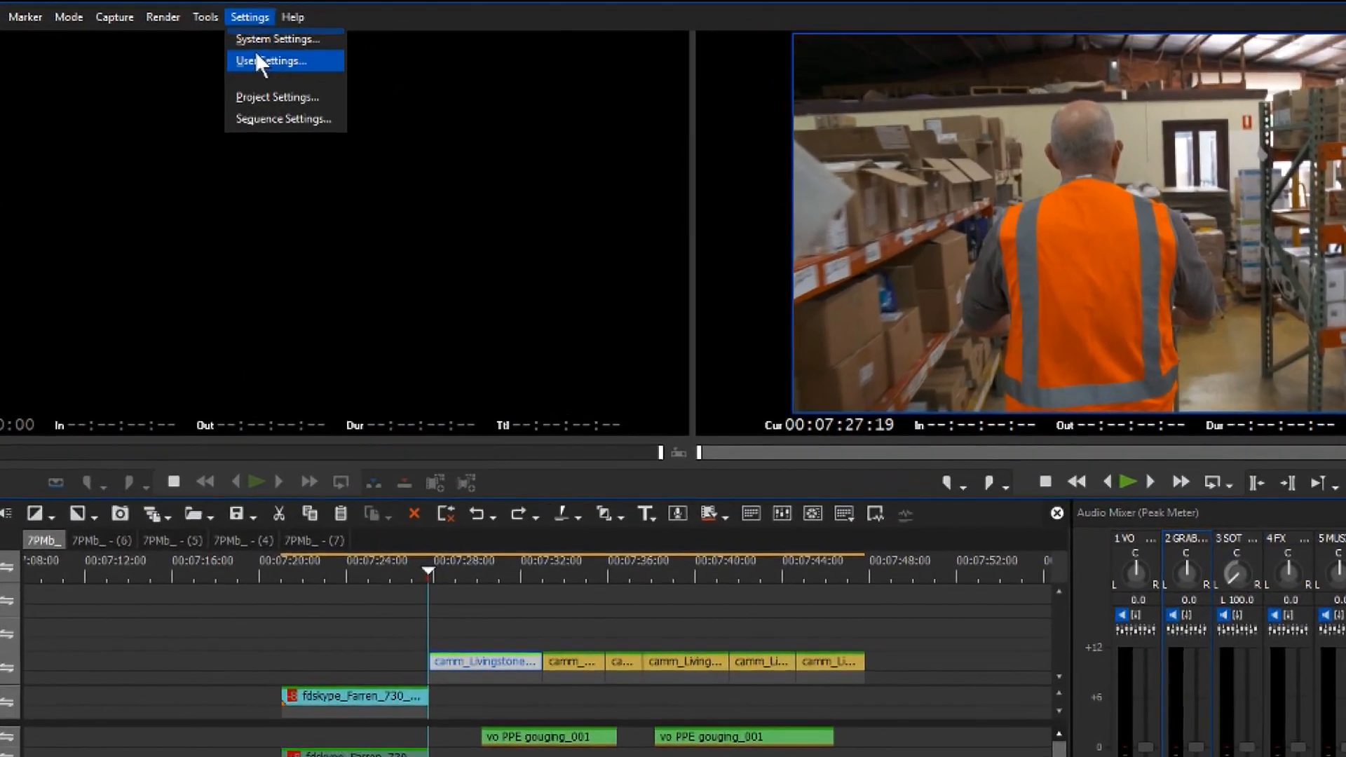
left_click(329, 31)
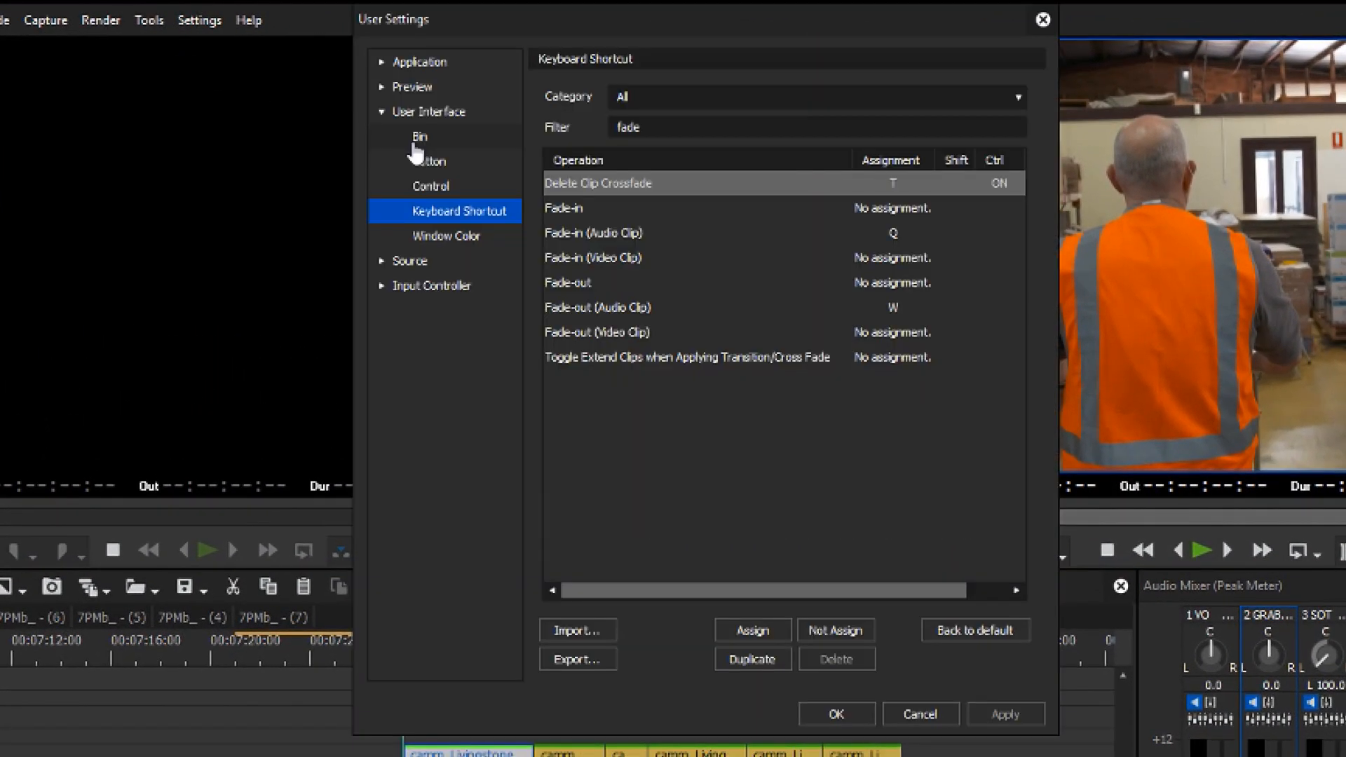
left_click(431, 162)
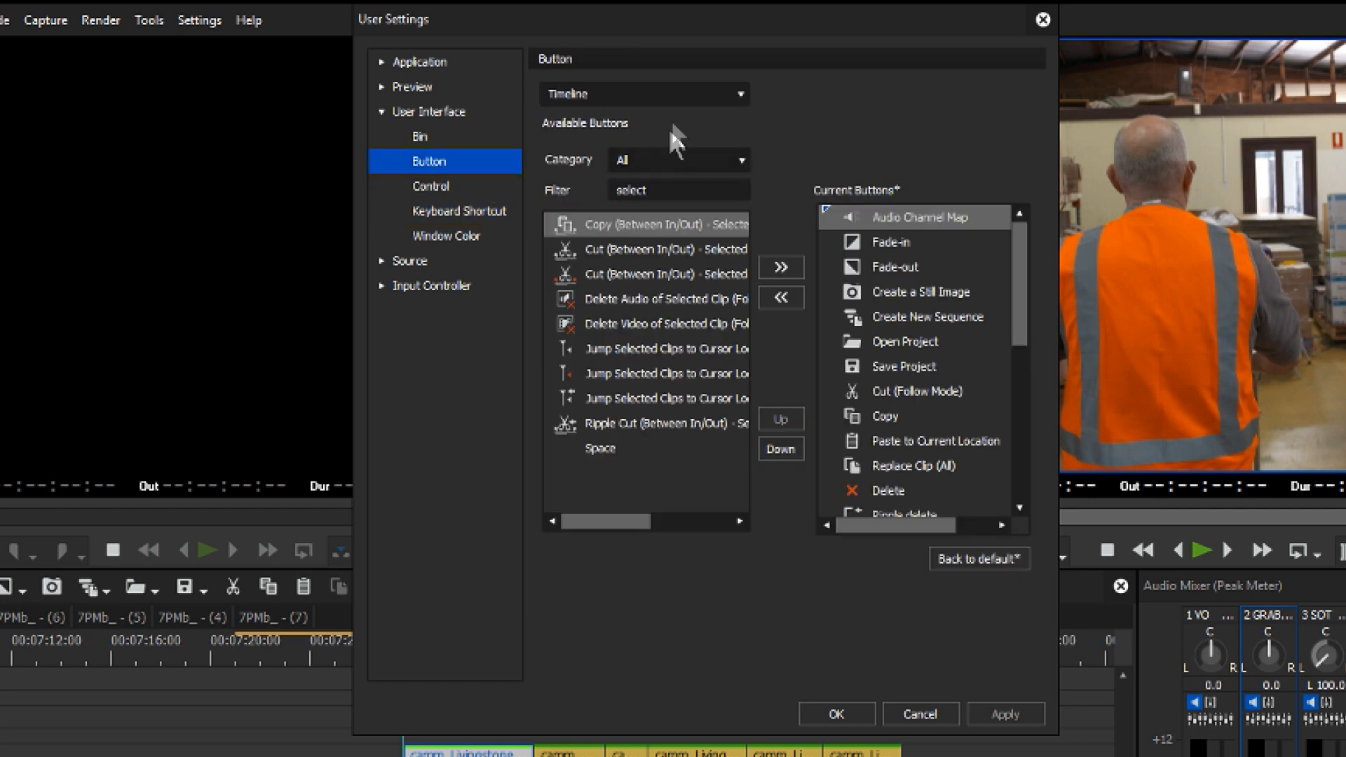
double_click(658, 188)
type("fade")
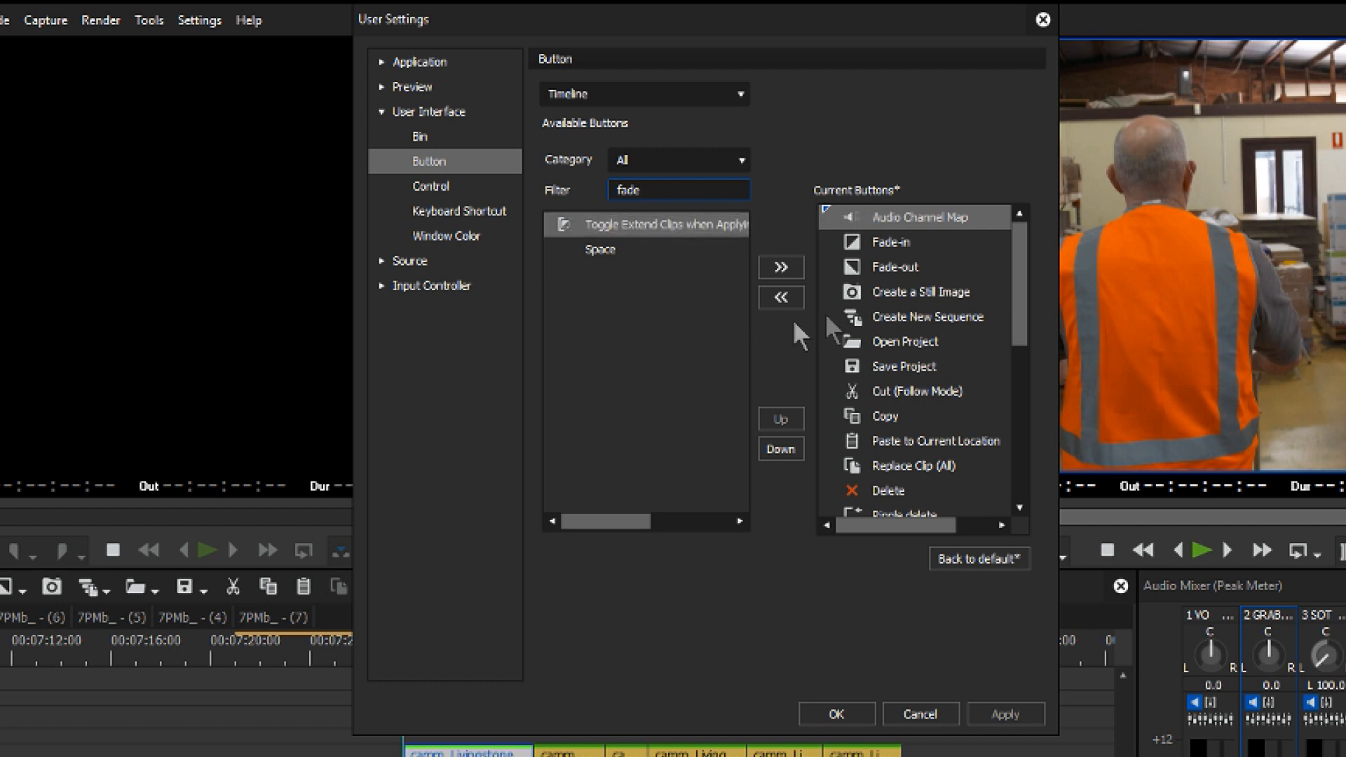
left_click(919, 242)
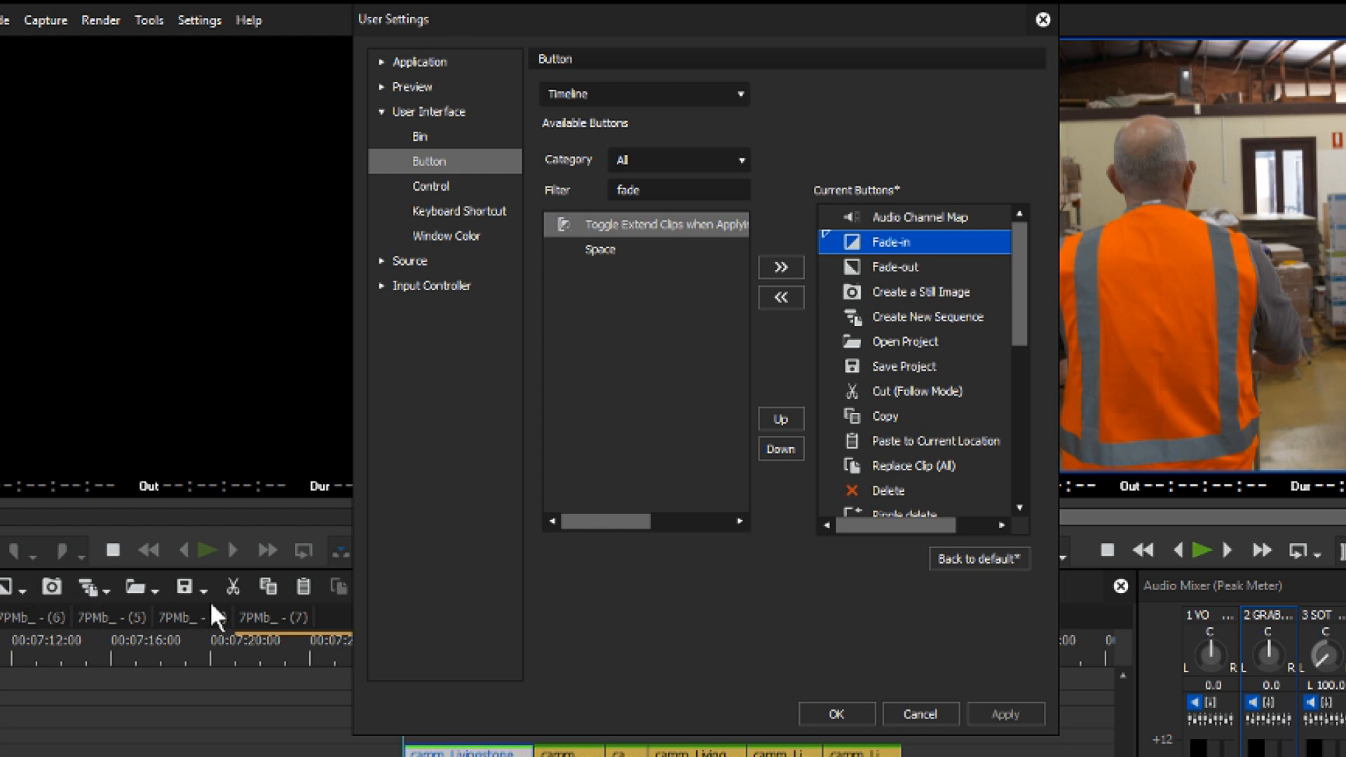
Select Fade-out among the current timeline buttons and close the user settings without saving the changes.
left_click(876, 265)
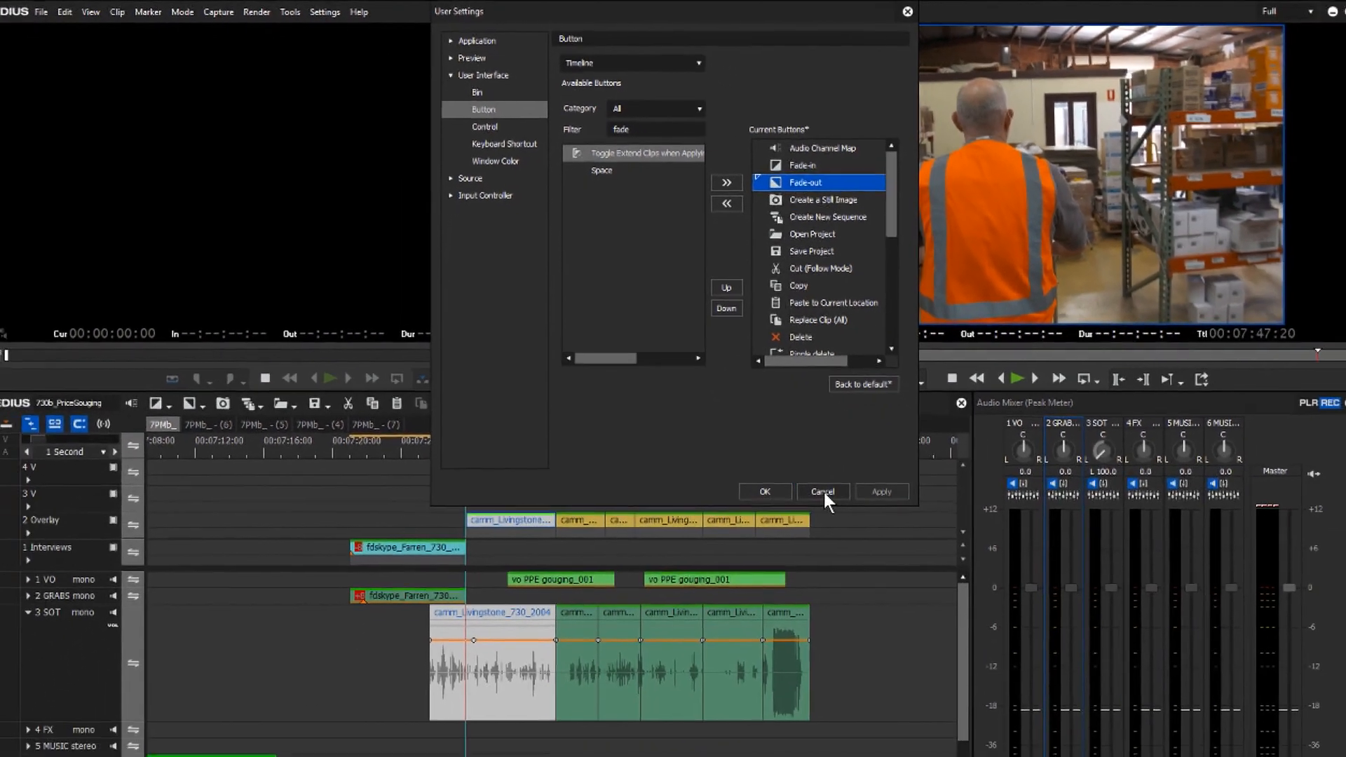
left_click(823, 492)
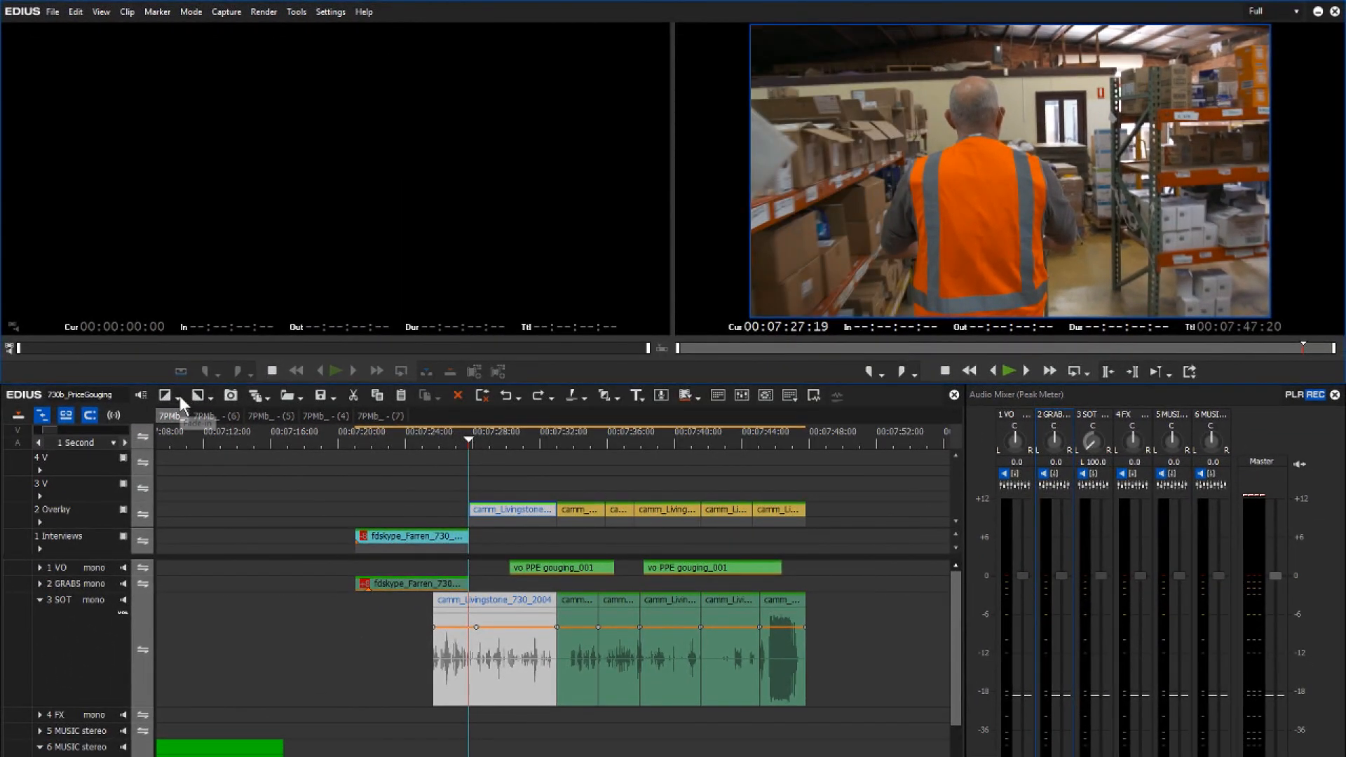
Check the video-only and audio-only options offered by the timeline's Fade-in command.
left_click(178, 397)
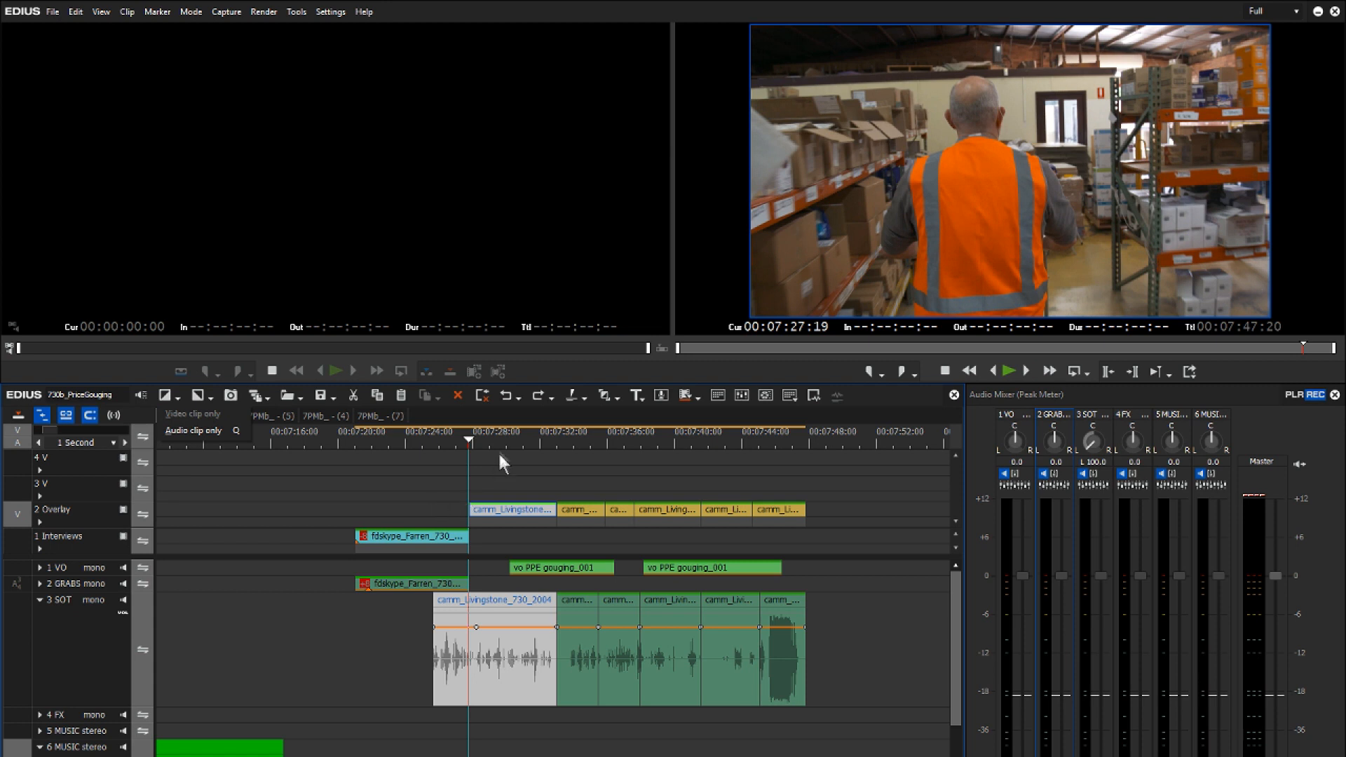
left_click_drag(477, 440, 490, 442)
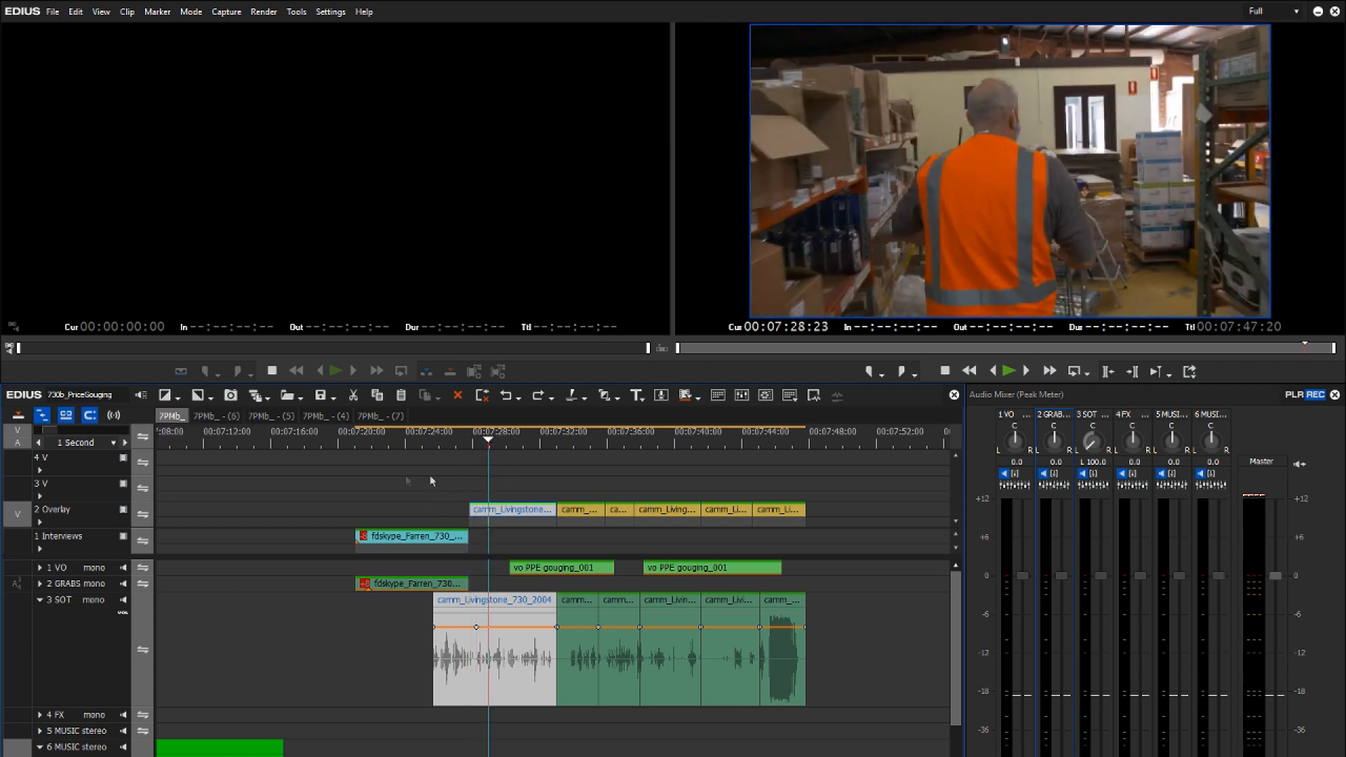
left_click(179, 398)
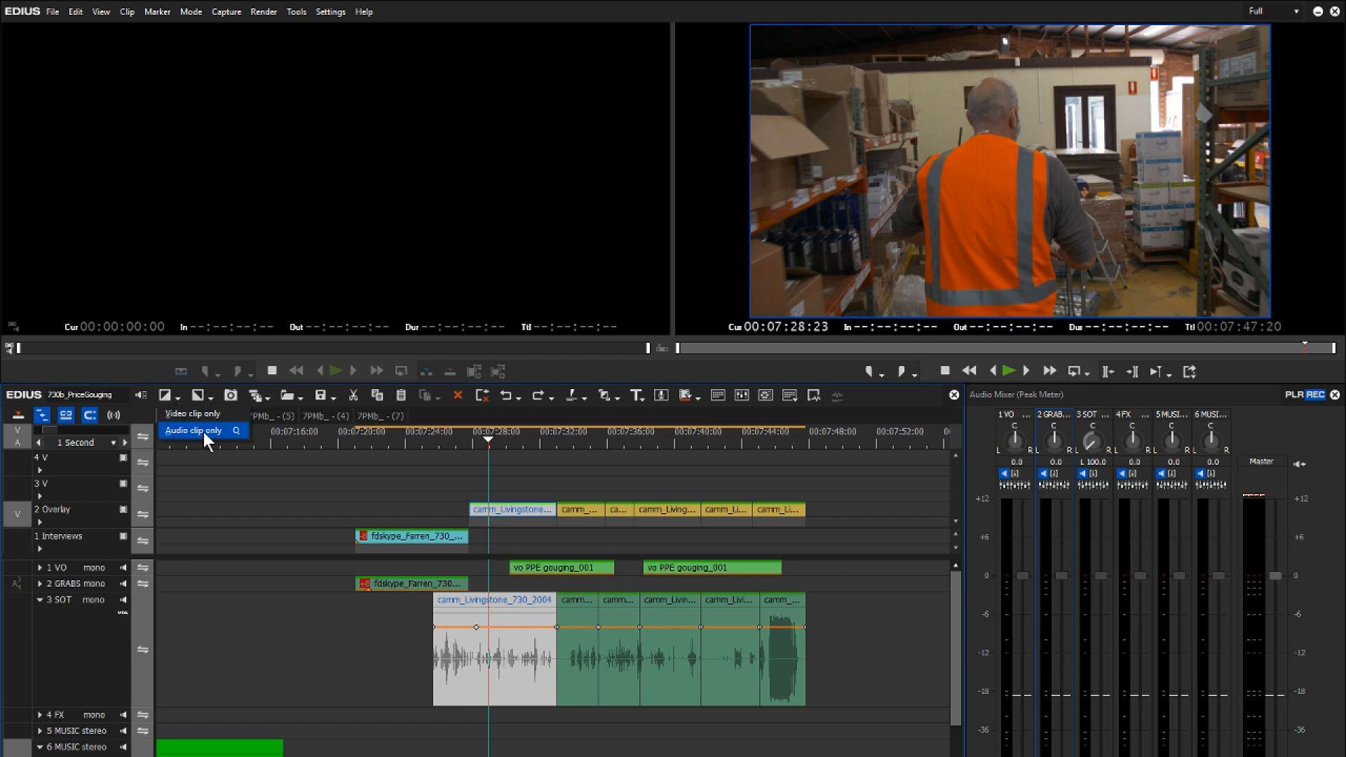
left_click(499, 464)
Place the playhead at 00:07:28:06 and move the music clip on 6 MUSIC to start just ahead of the SOT clips.
left_click(476, 442)
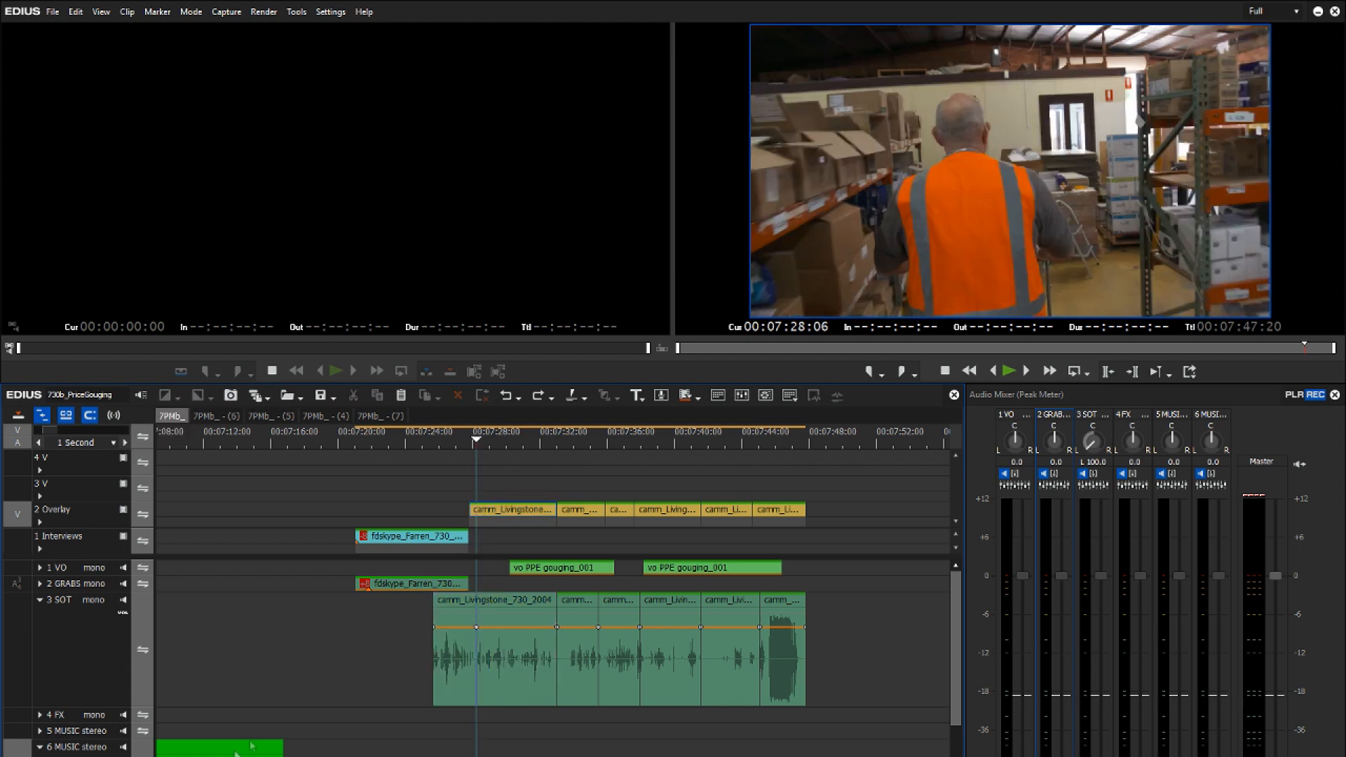
scroll(193, 750, "down", 1)
left_click_drag(194, 750, 746, 691)
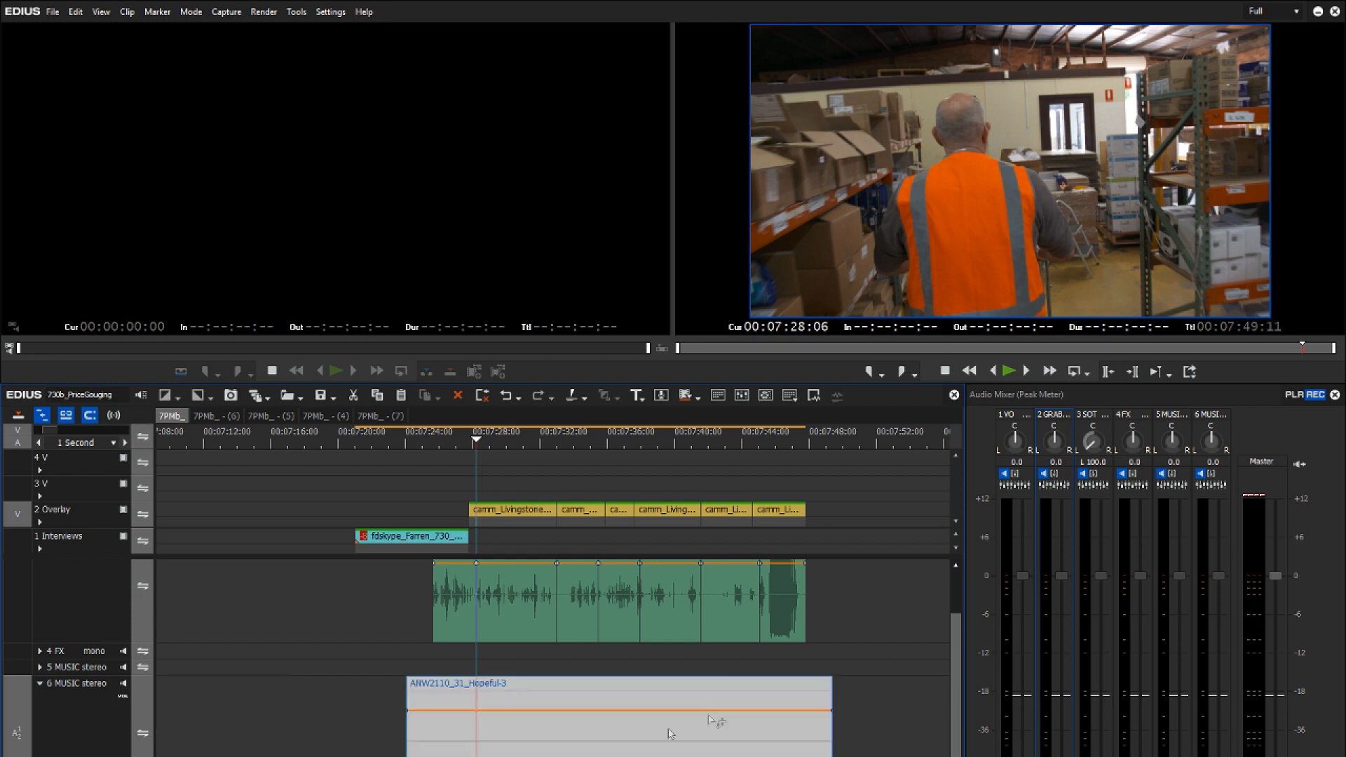
Apply an audio-only fade-in up to the playhead on the first clip of the 3 SOT track.
left_click(489, 576)
scroll(488, 576, "up", 1)
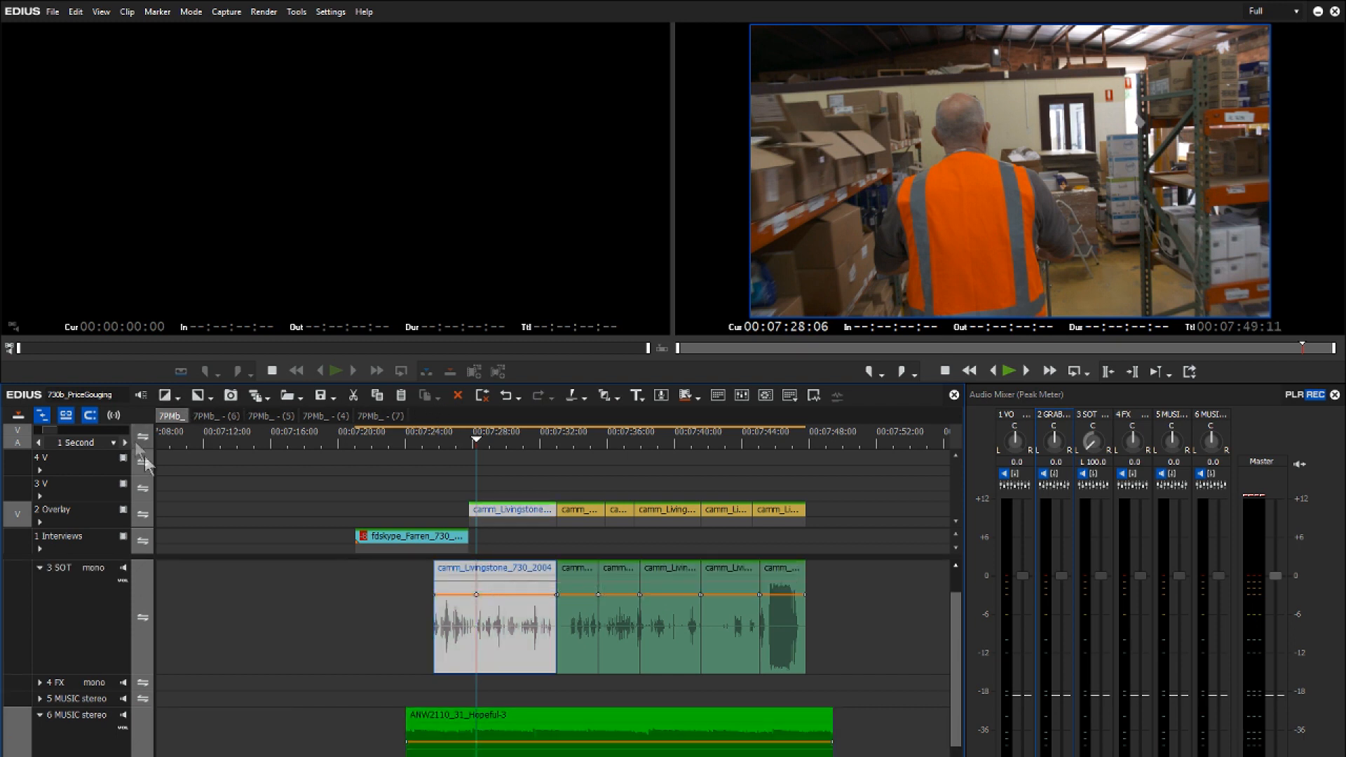
left_click(178, 395)
left_click(188, 430)
Extend the start of the music clip on 6 MUSIC back beneath the interview clip, to timecode 00:07:21:20.
left_click(413, 715)
left_click_drag(407, 691, 369, 692)
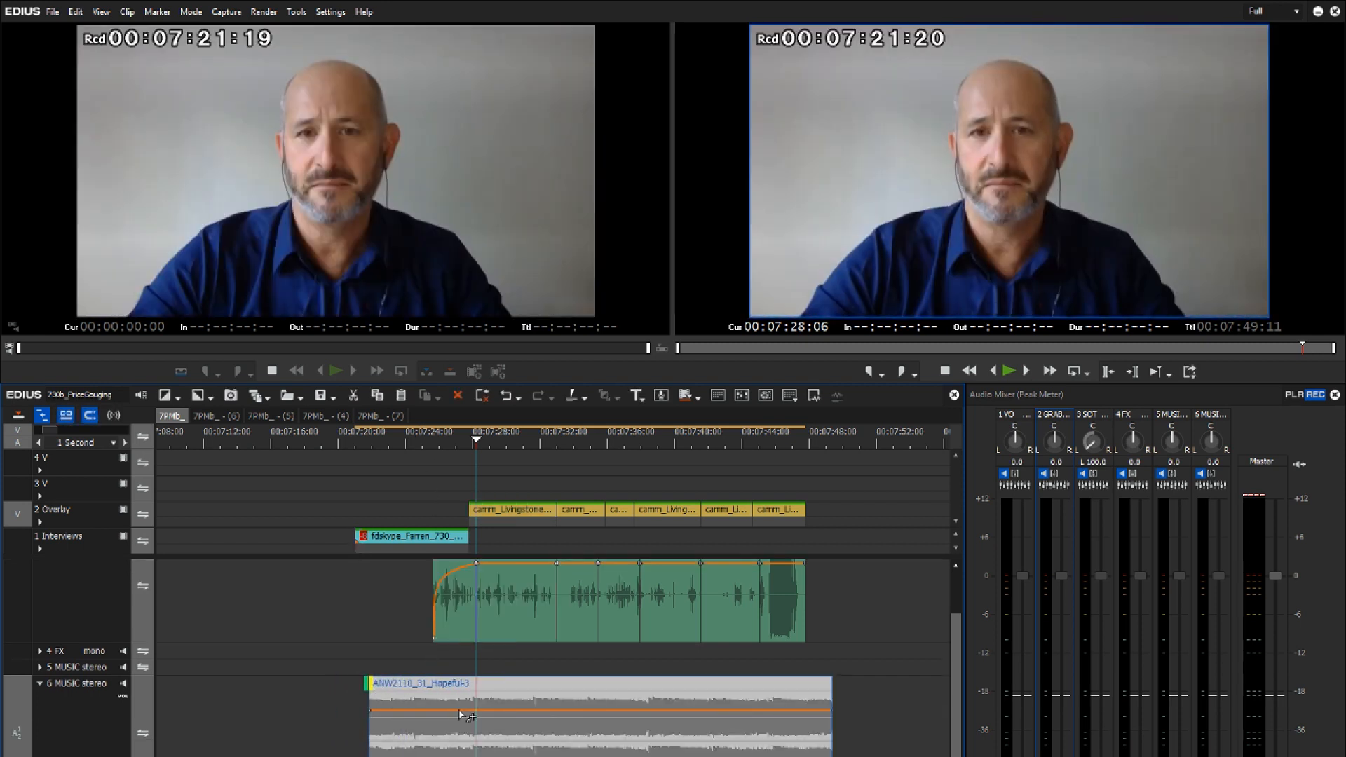
left_click(382, 691)
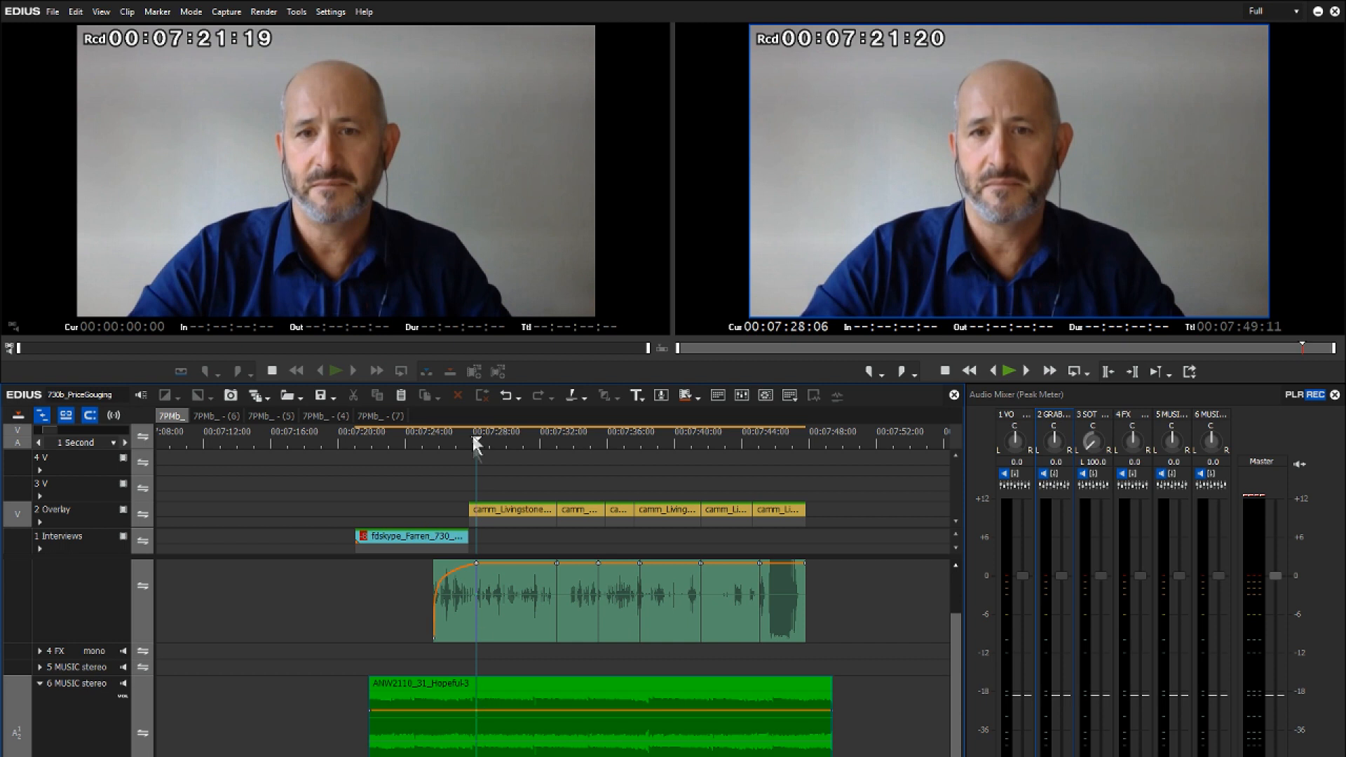
Apply an audio-only fade-in to the music clip, ending at playhead position 00:07:28:20.
left_click(492, 685)
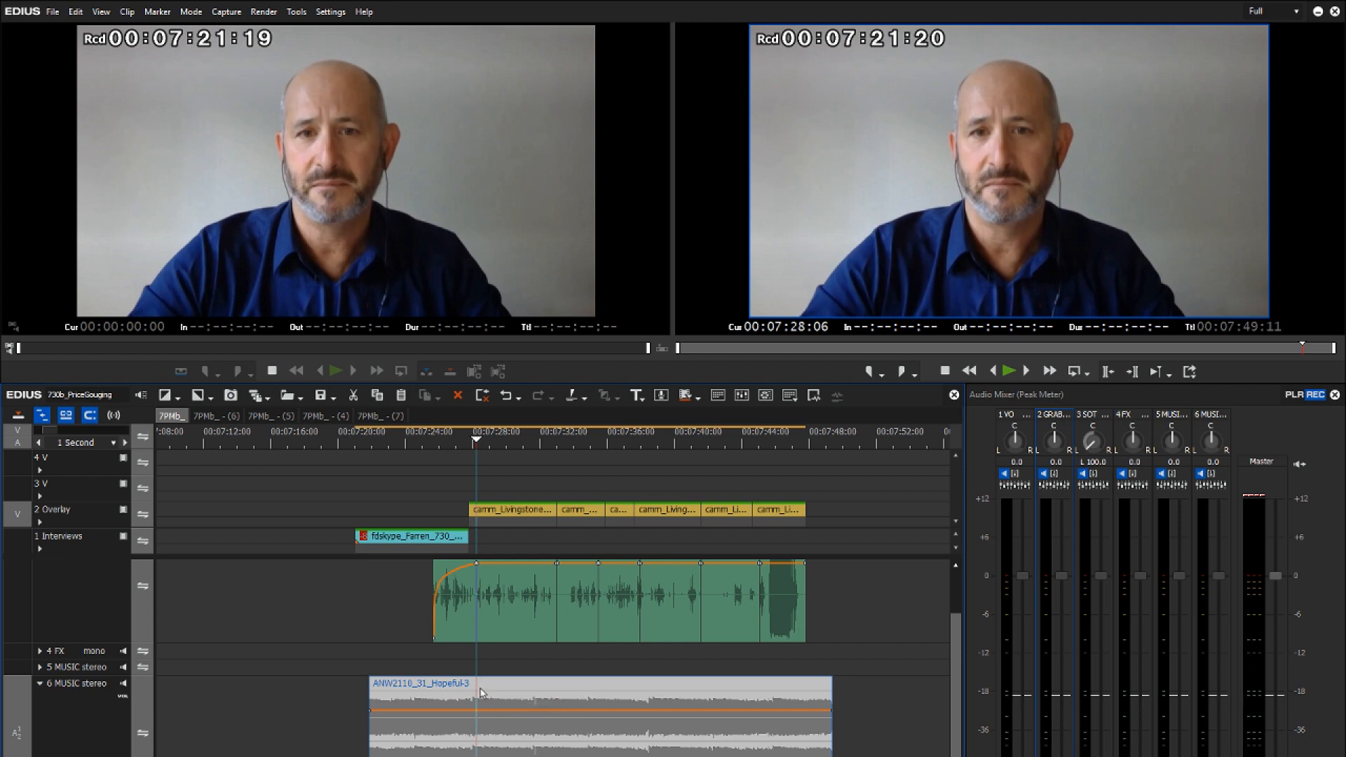
left_click(483, 439)
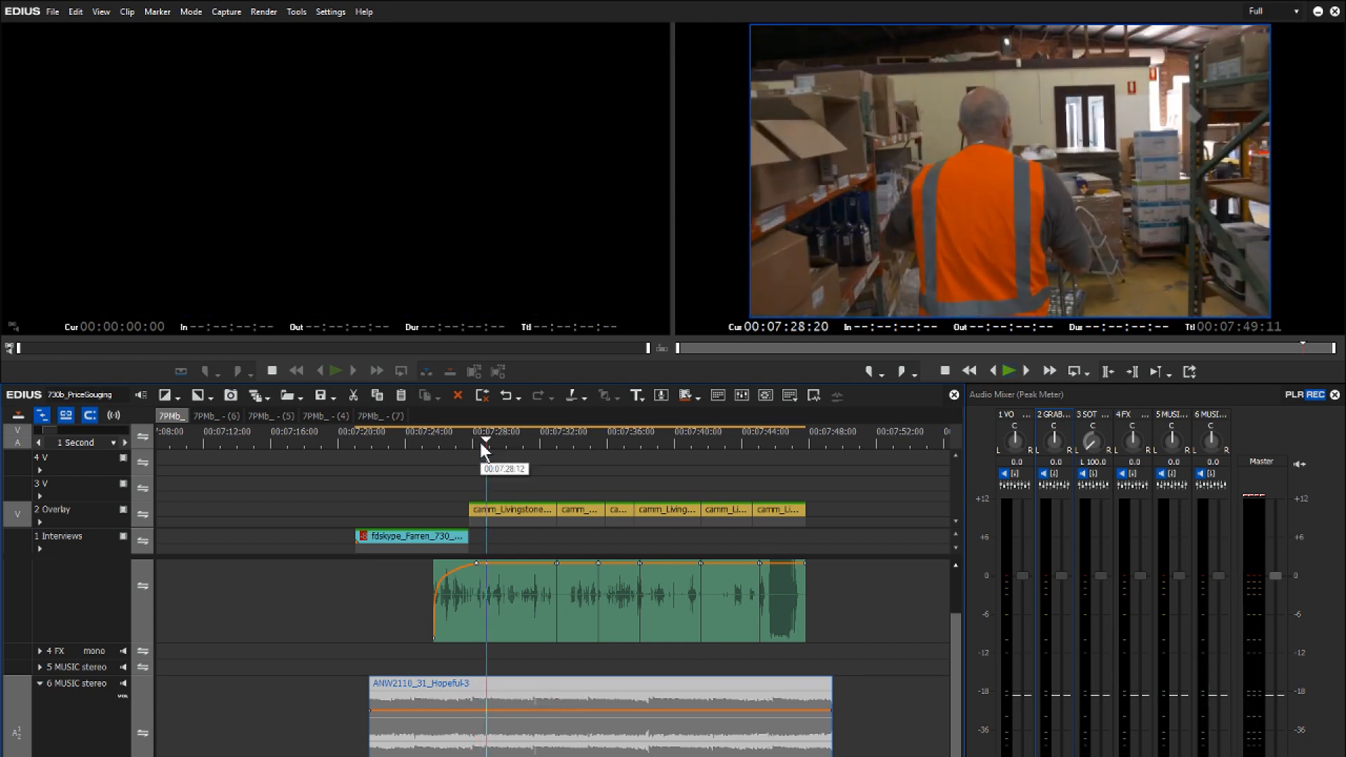
left_click(175, 397)
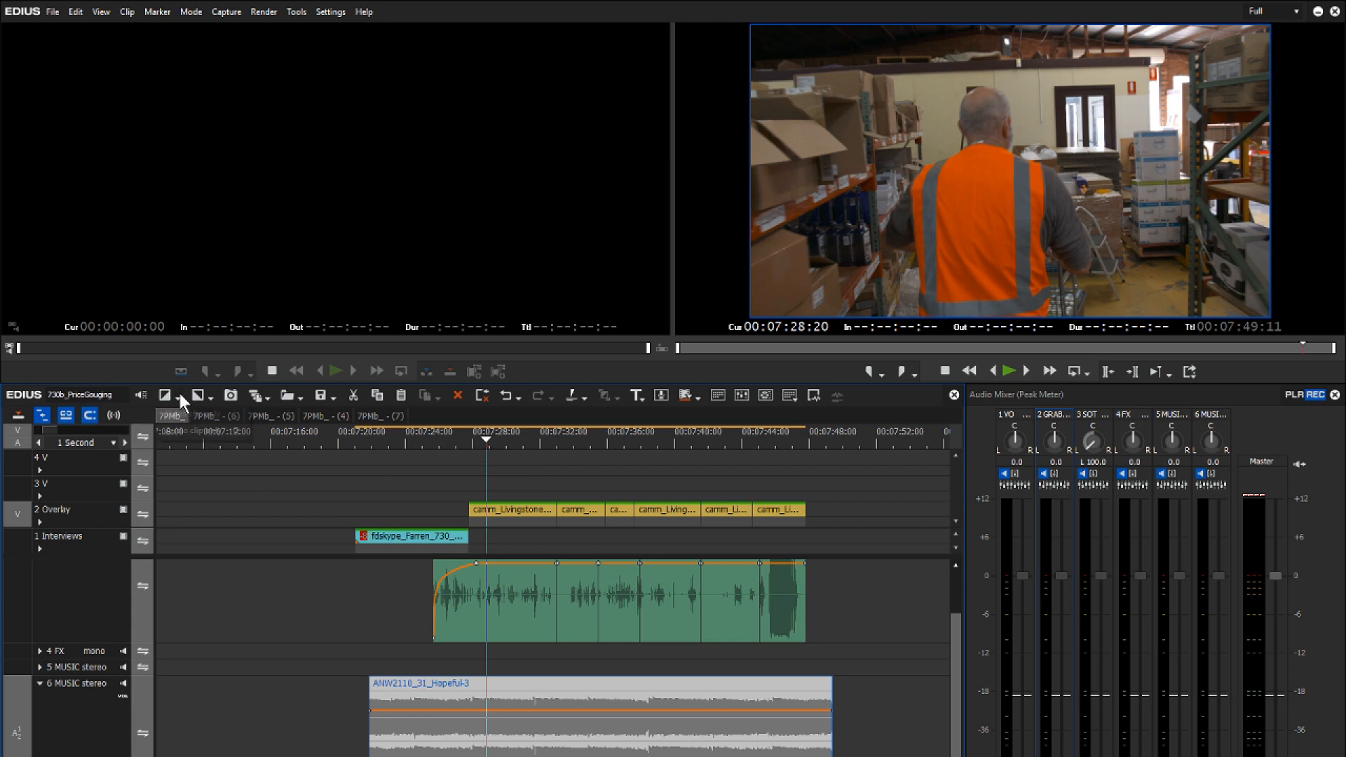
left_click(187, 431)
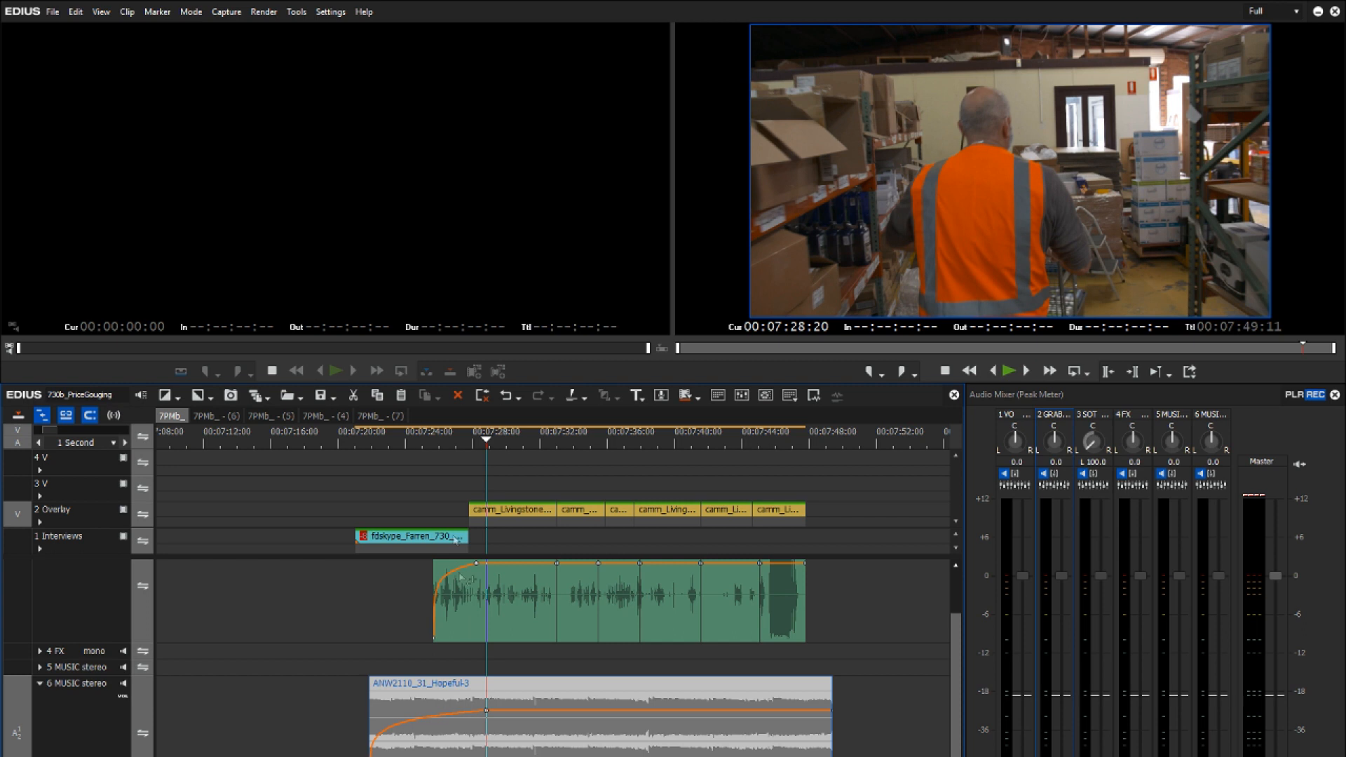
Play the timeline from near the music clip's start to hear its fade-in, stopping at about 00:07:29.
left_click(389, 436)
key("space")
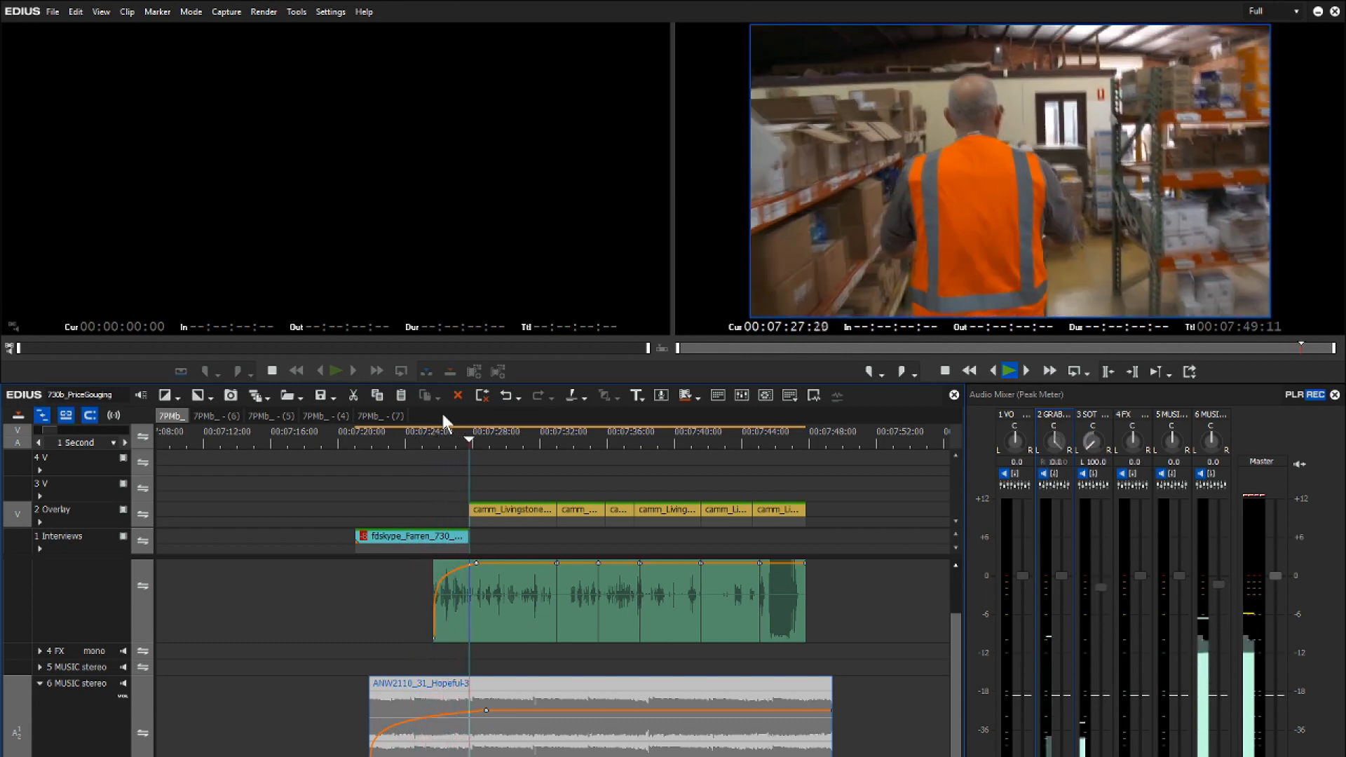
key("space")
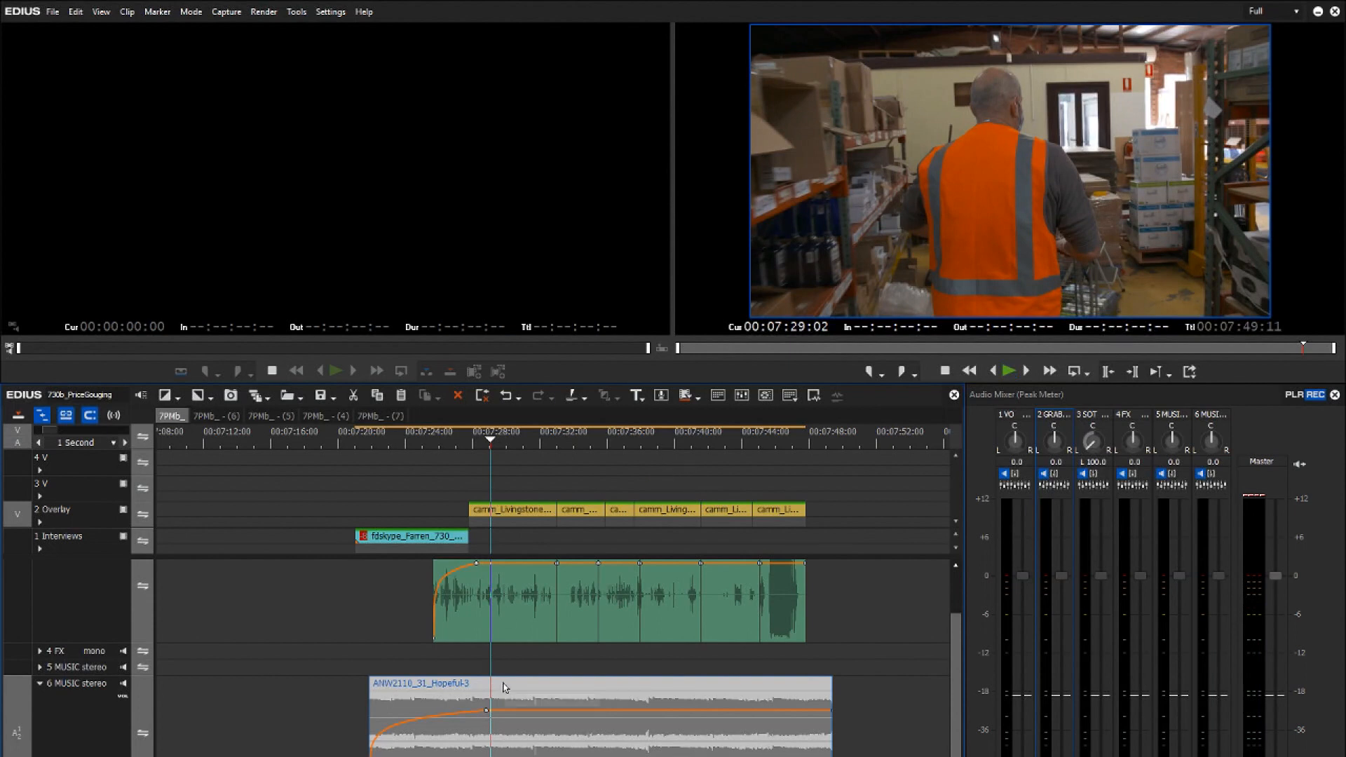
Normalize the music clip's audio to -20 dB and play the timeline from 00:07:23:04 to check its level.
left_click(813, 395)
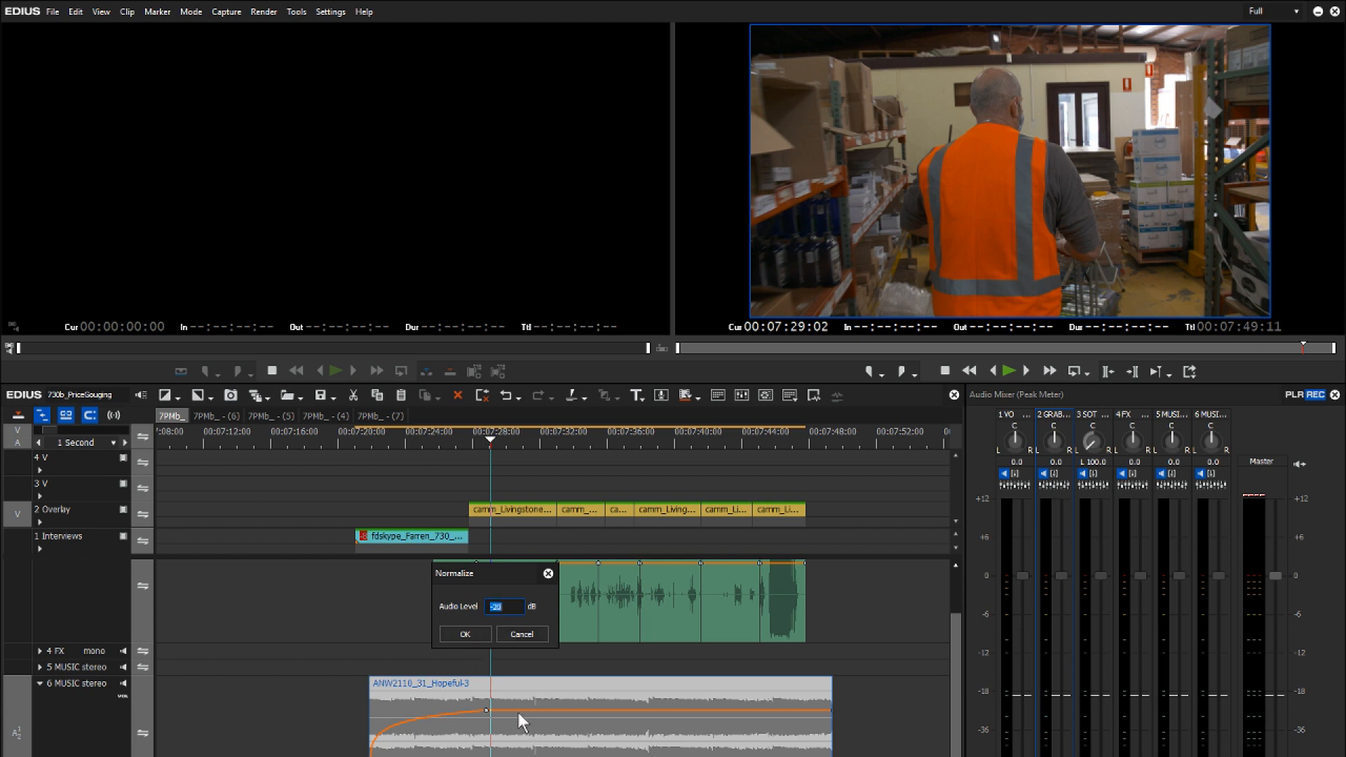
left_click(476, 630)
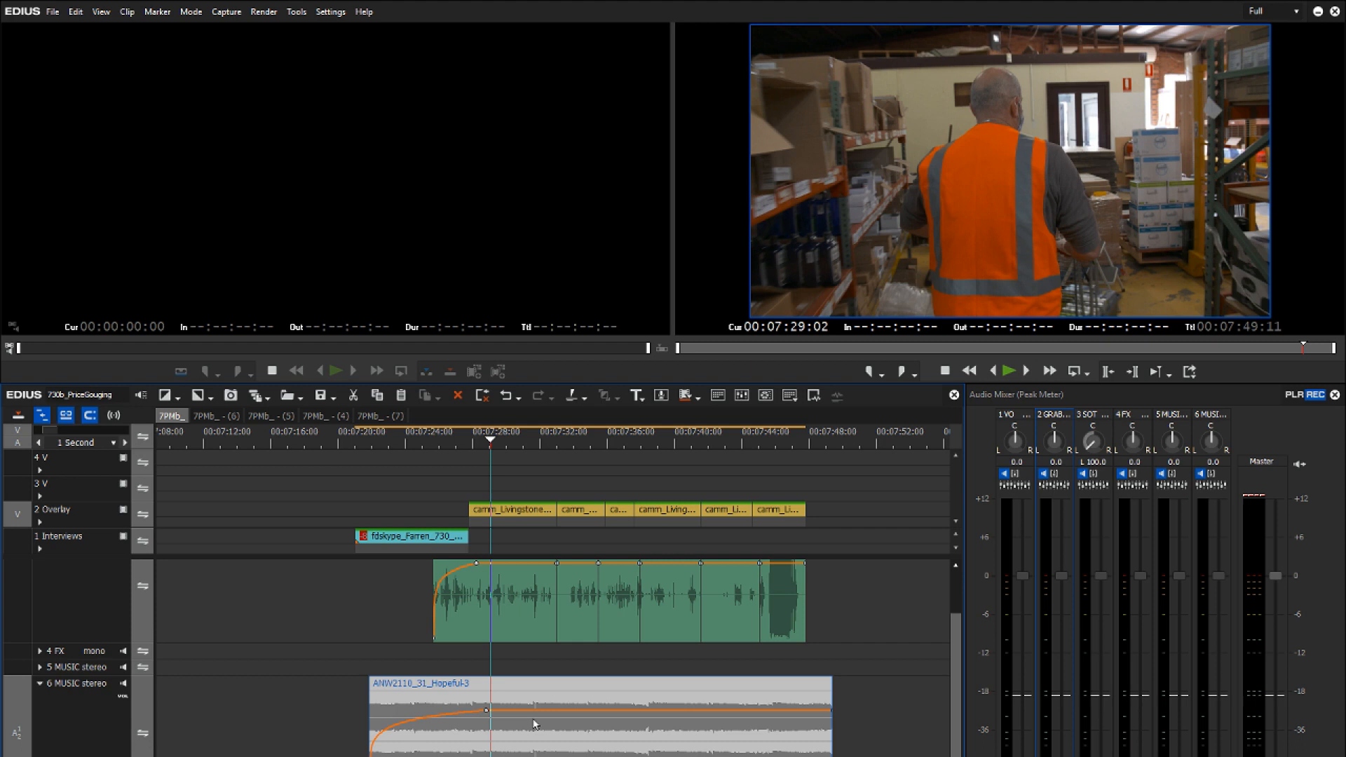
left_click(390, 439)
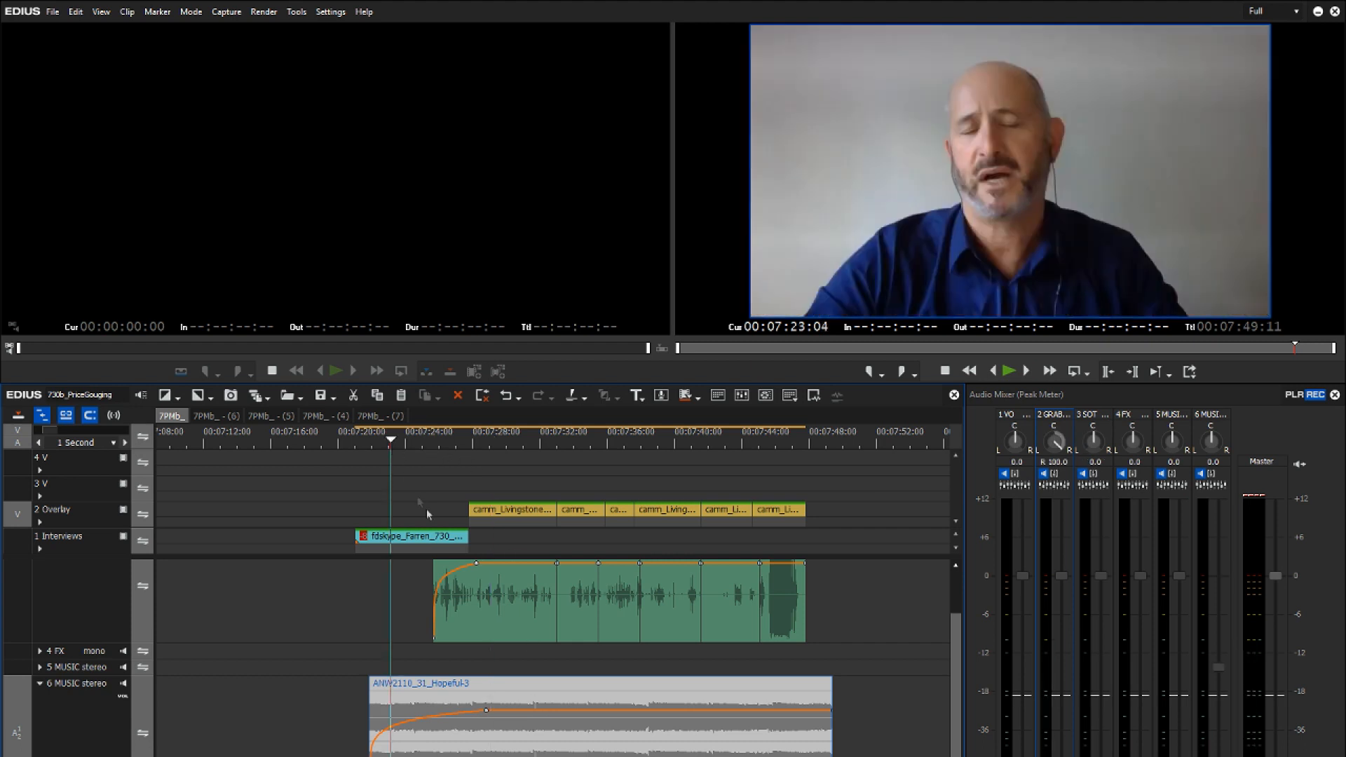
key("space")
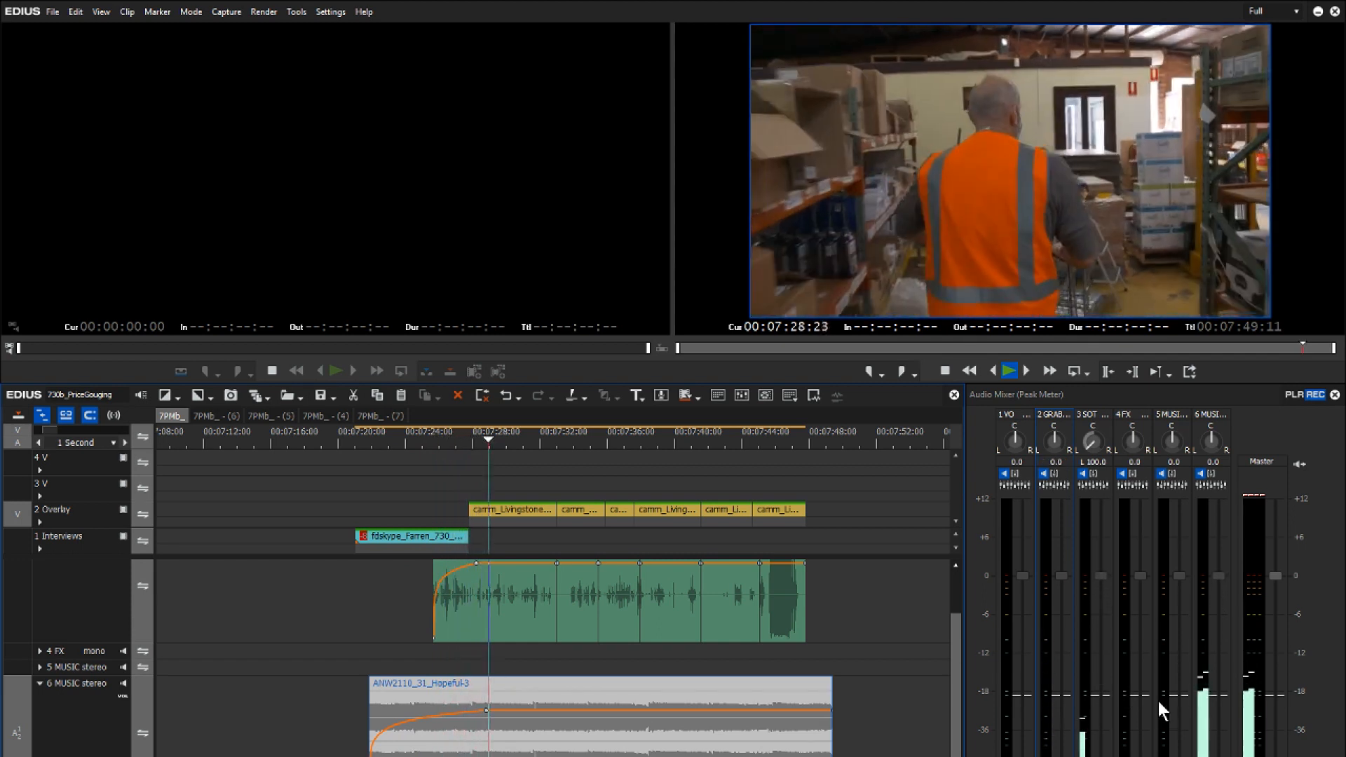
key("space")
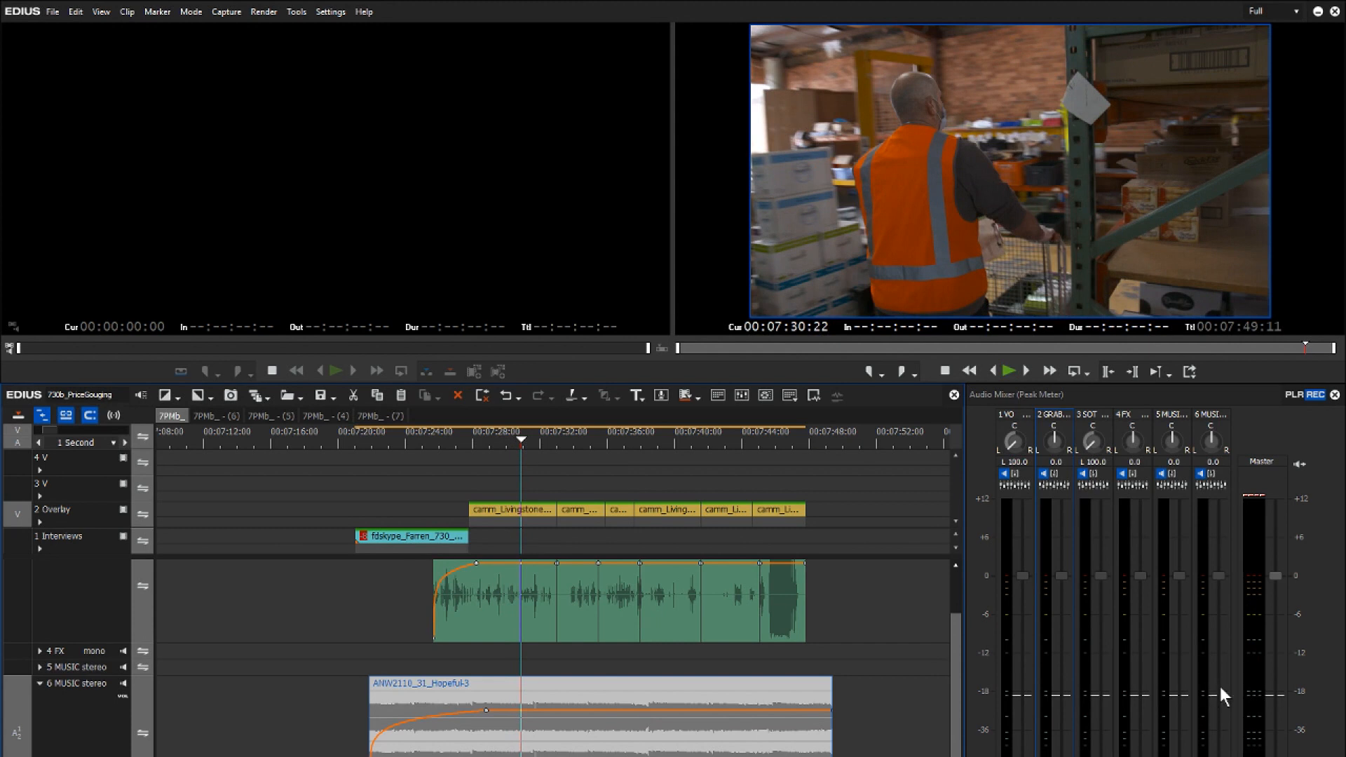
key("space")
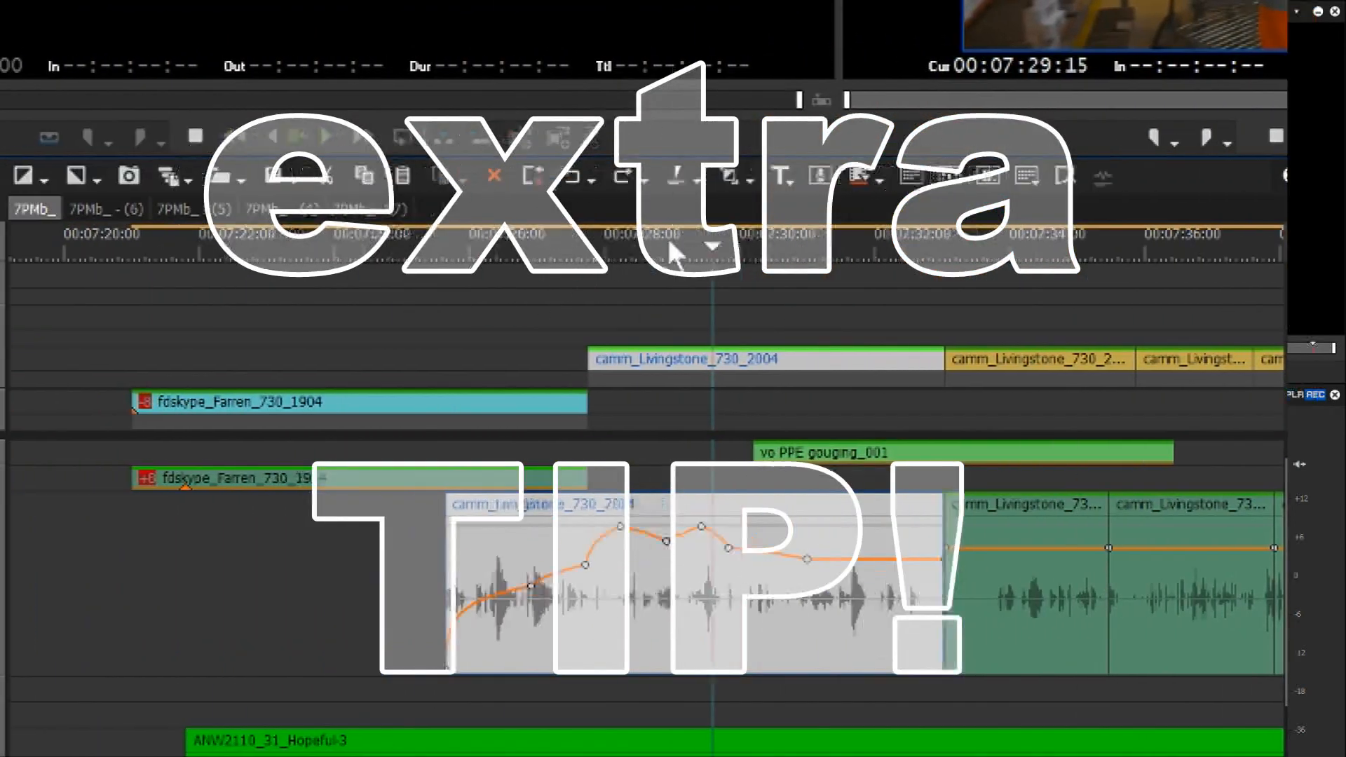
Replace the volume keyframes at the start of the first SOT clip with an audio-only fade-in ending at 00:07:30:05.
left_click(669, 246)
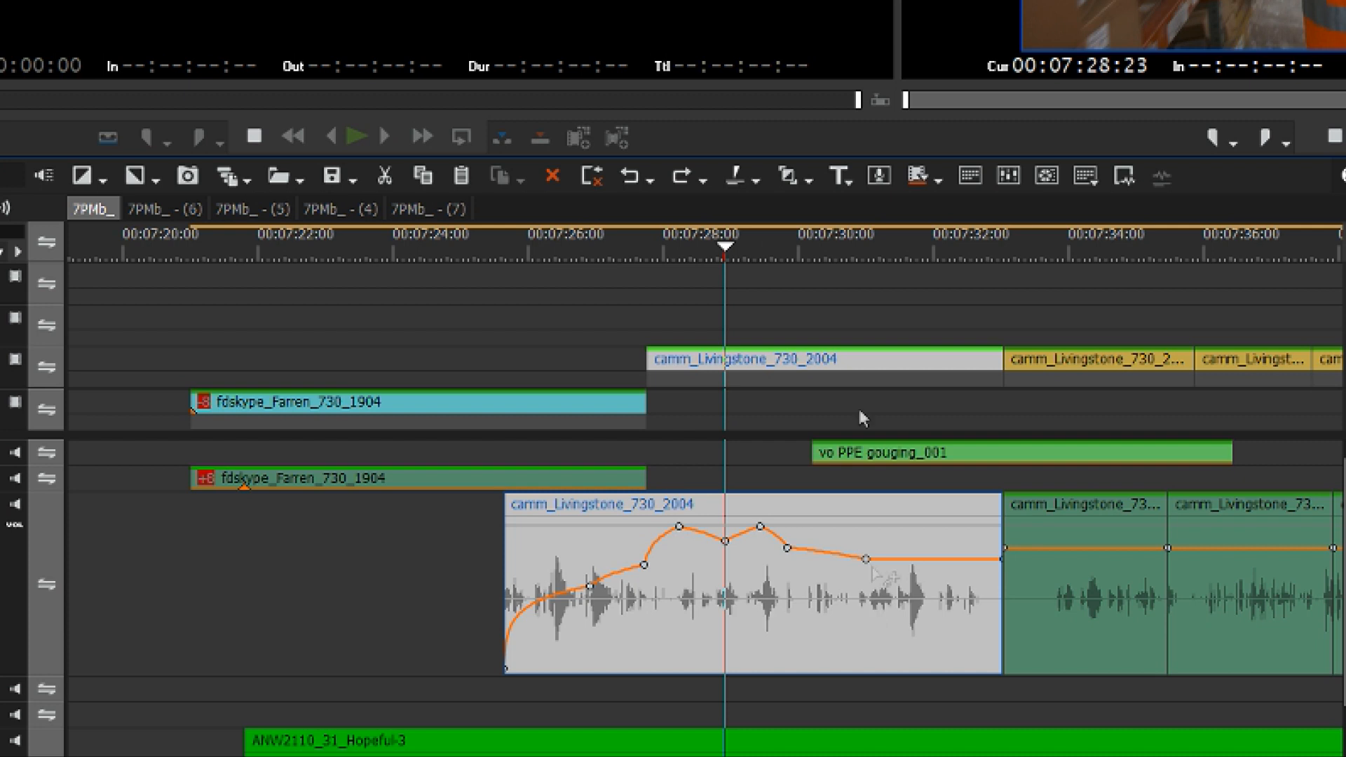
left_click(807, 242)
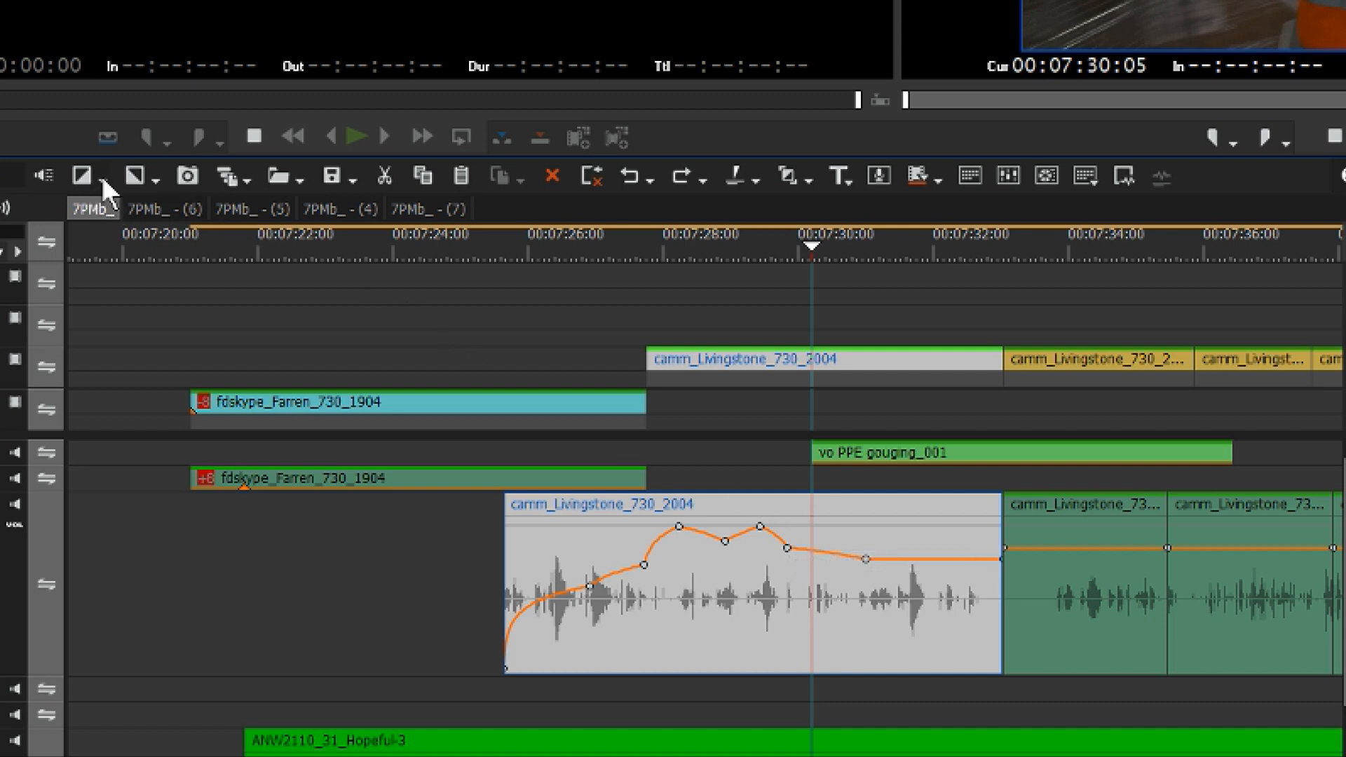
left_click(103, 180)
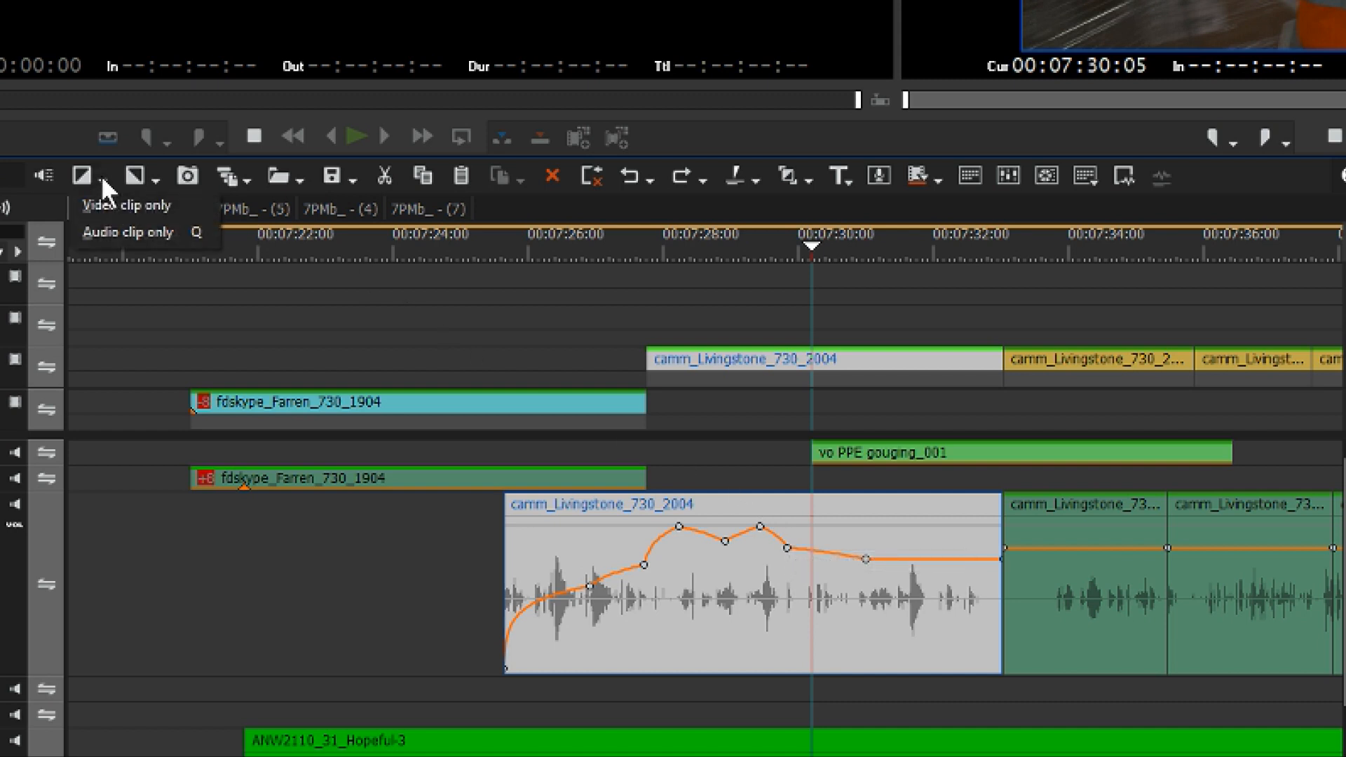
left_click(124, 234)
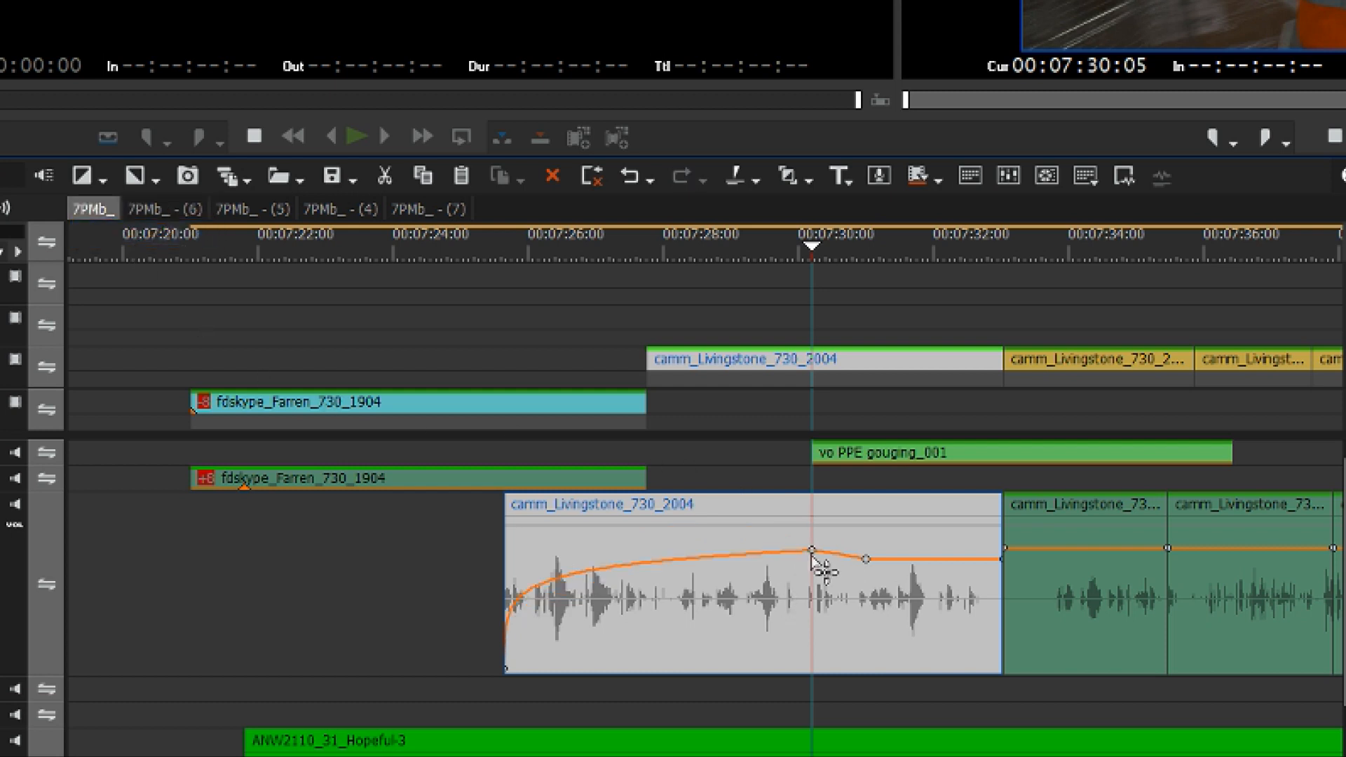
Add a volume keyframe on the first SOT clip's fade-in curve at about 00:07:28 and raise it slightly.
left_click(660, 562)
mouse_move(660, 561)
left_mouse_down()
mouse_move(661, 509)
mouse_move(662, 548)
left_mouse_up()
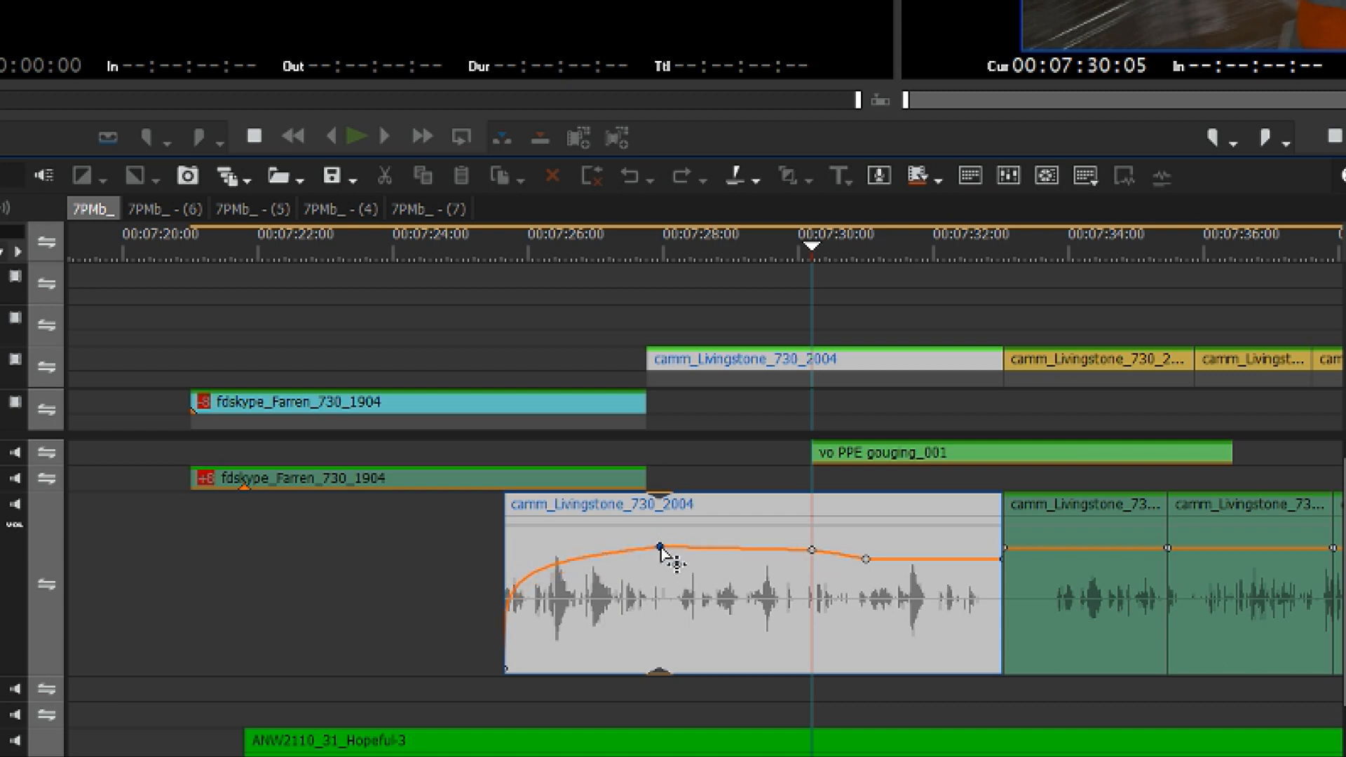